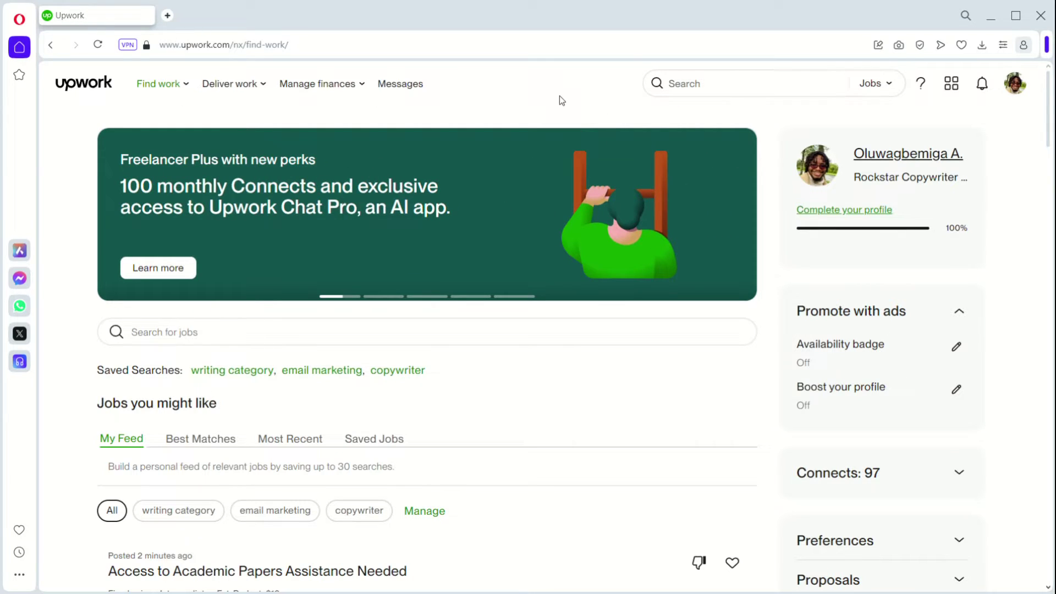
# Search Upwork jobs for 'Copywriter' and show the matching results
pyautogui.click(681, 85)
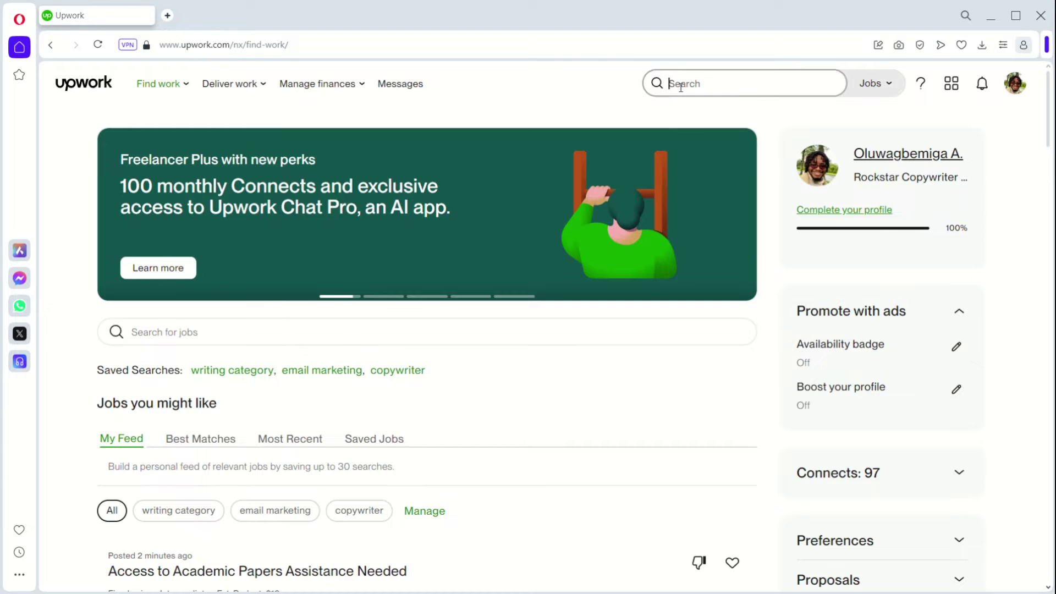
pyautogui.write('Copy')
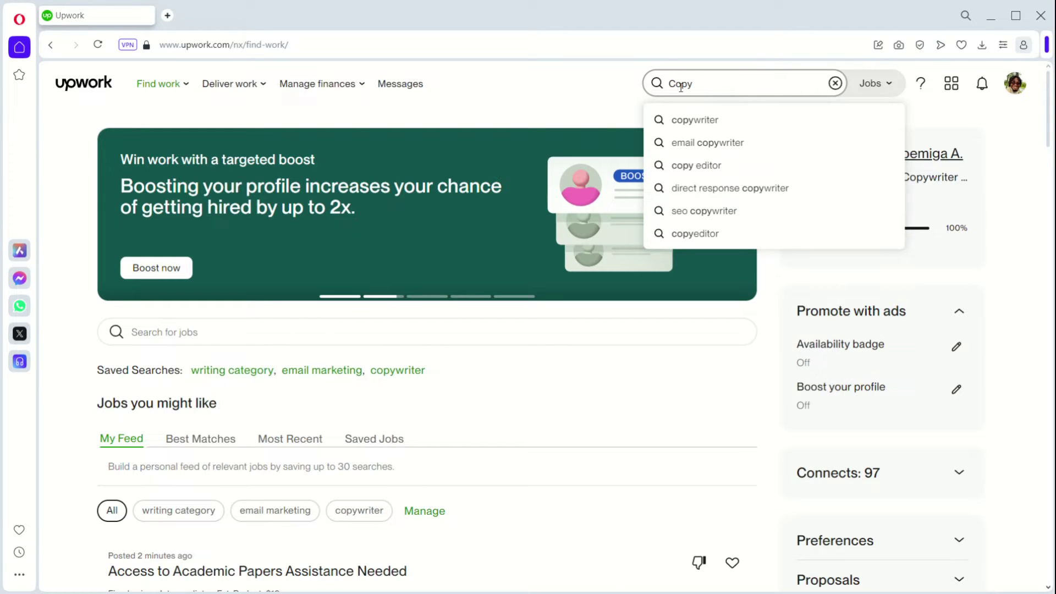
pyautogui.write('write')
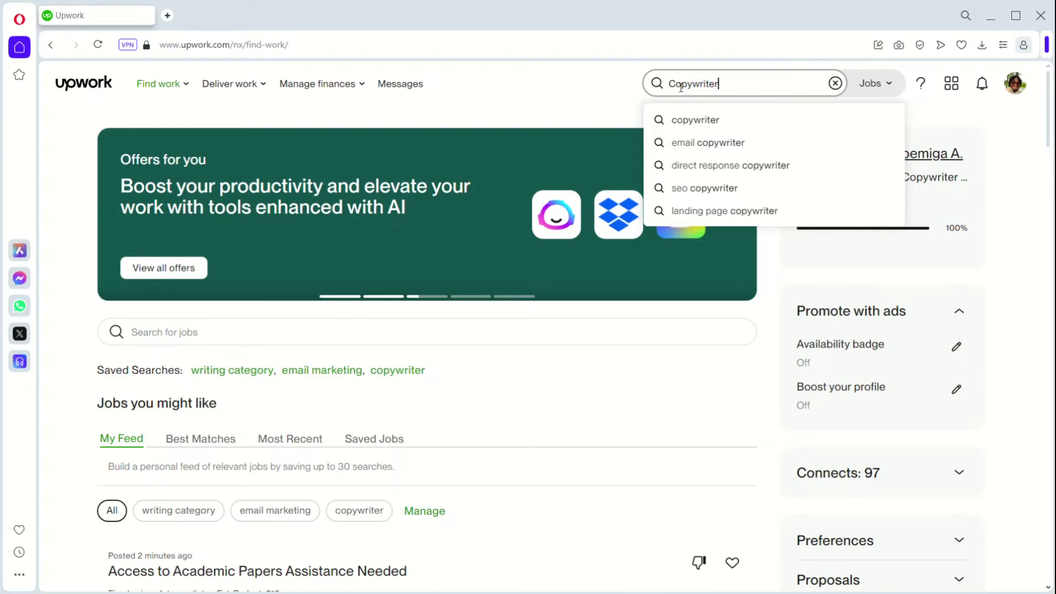
pyautogui.write('r')
pyautogui.press('Return')
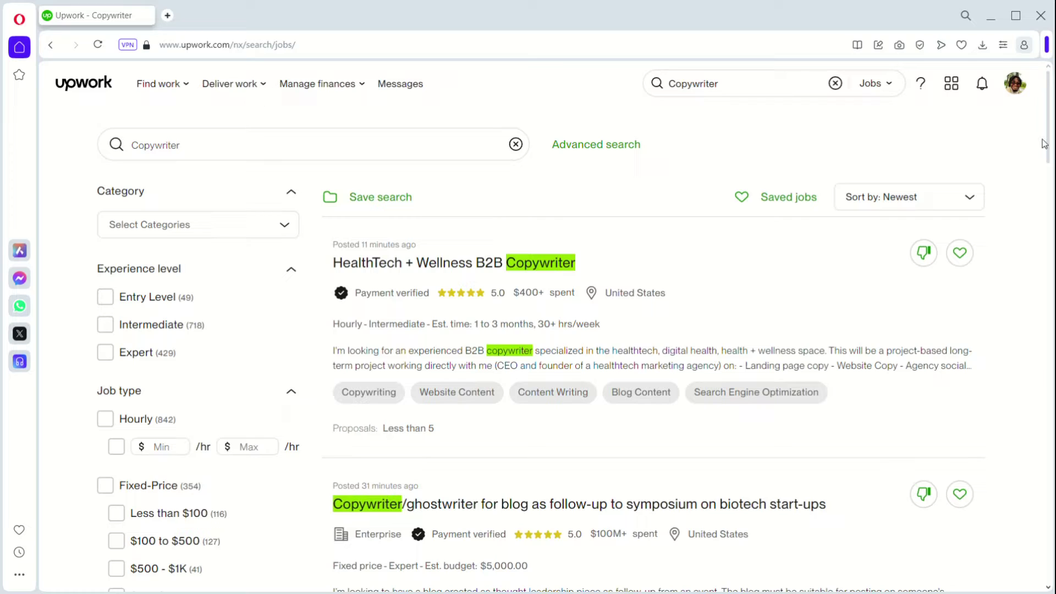
# Show 50 Copywriter jobs per page and scroll through the results
pyautogui.moveTo(1048, 144); pyautogui.dragTo(1050, 534)
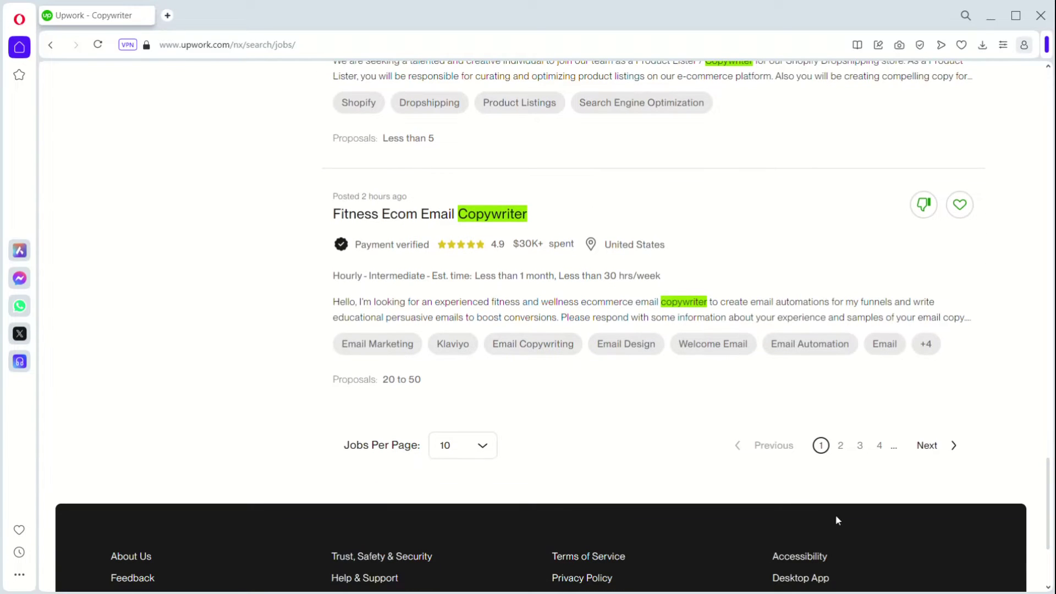
pyautogui.click(481, 446)
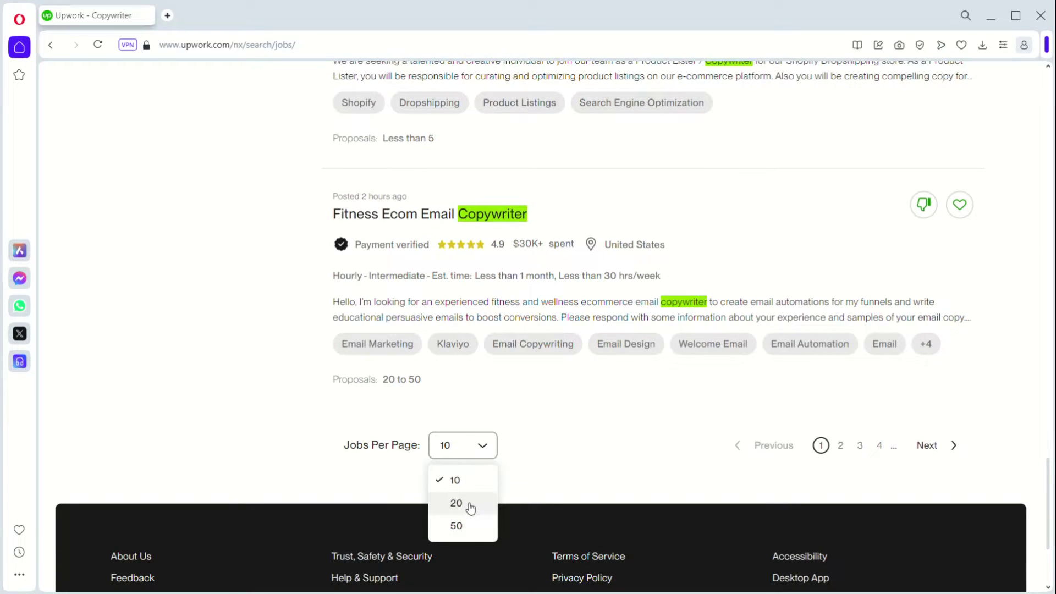
pyautogui.click(462, 525)
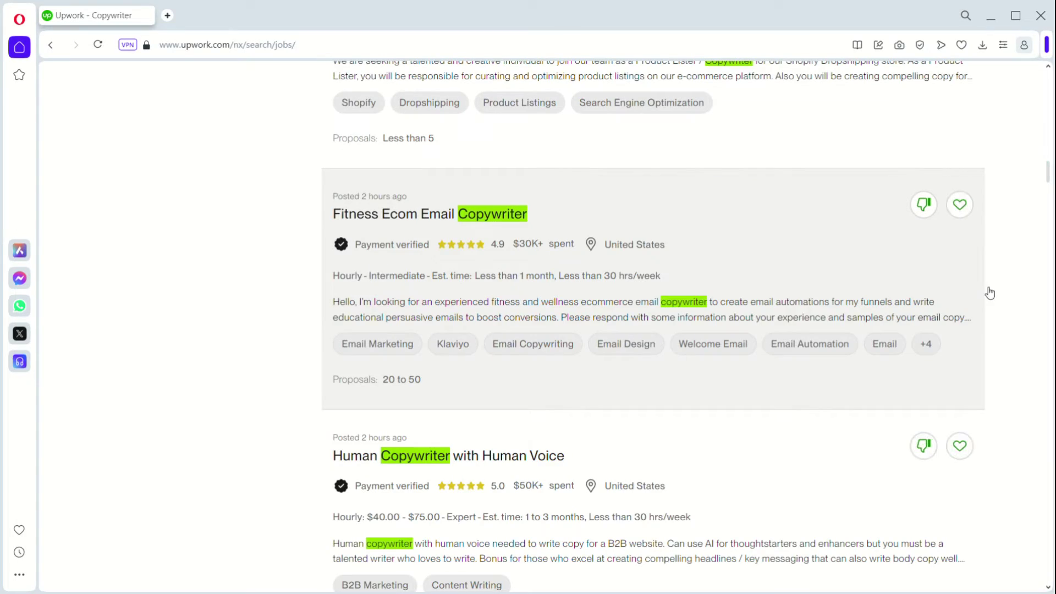
pyautogui.moveTo(1048, 178); pyautogui.dragTo(1047, 88)
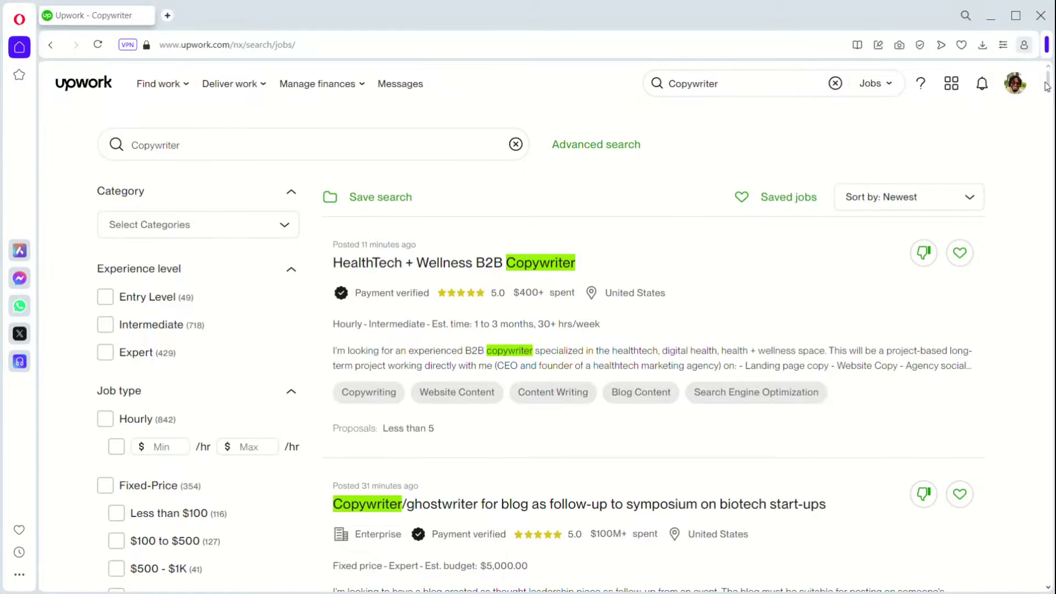
pyautogui.moveTo(1047, 86); pyautogui.dragTo(1050, 101)
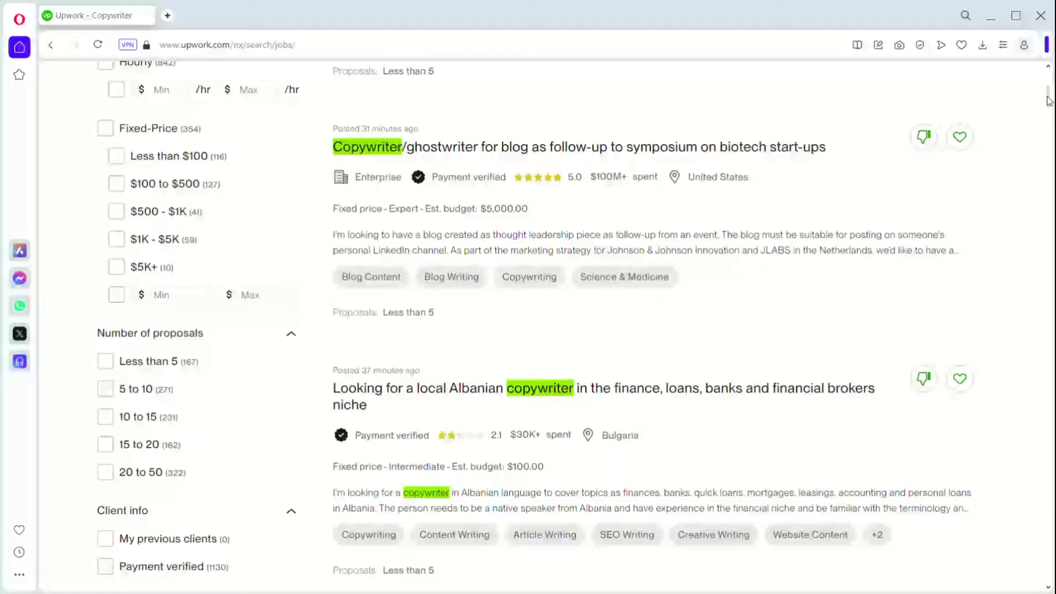
pyautogui.moveTo(1050, 100); pyautogui.dragTo(1049, 178)
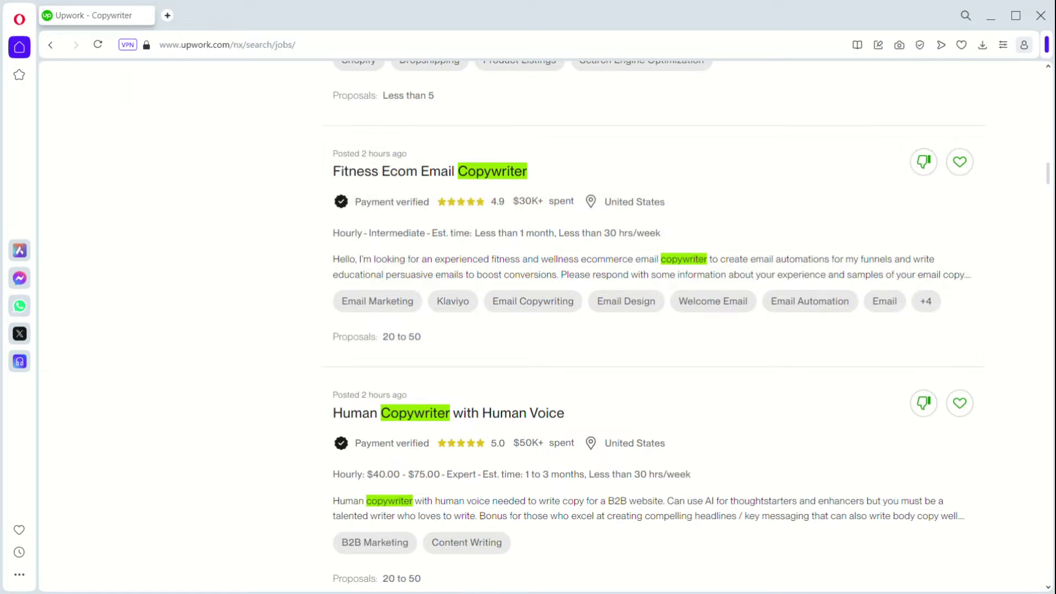
pyautogui.moveTo(1049, 176); pyautogui.dragTo(1049, 85)
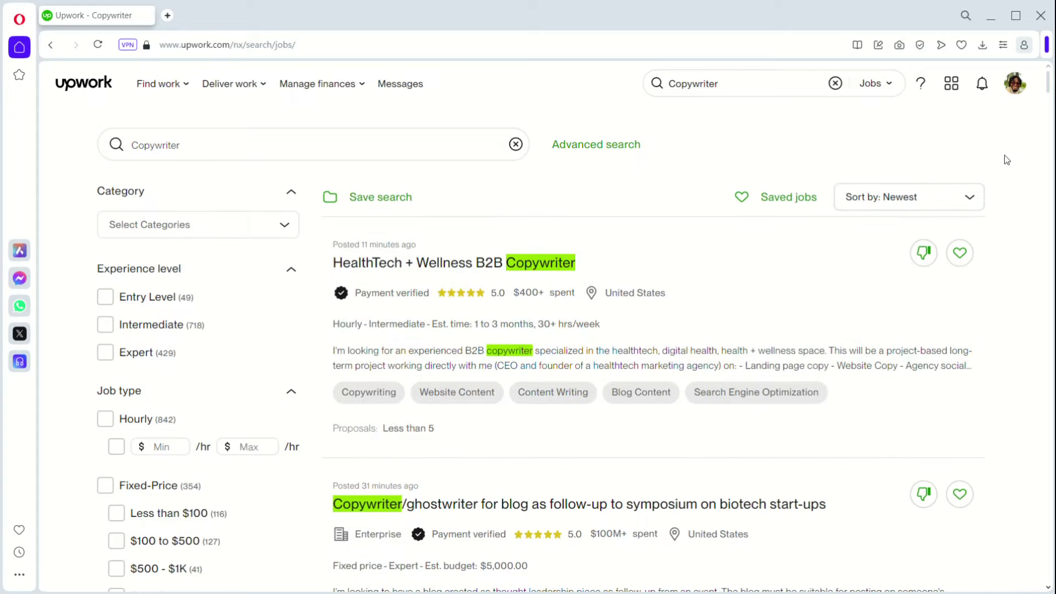
pyautogui.scroll(-3, 1051, 86)
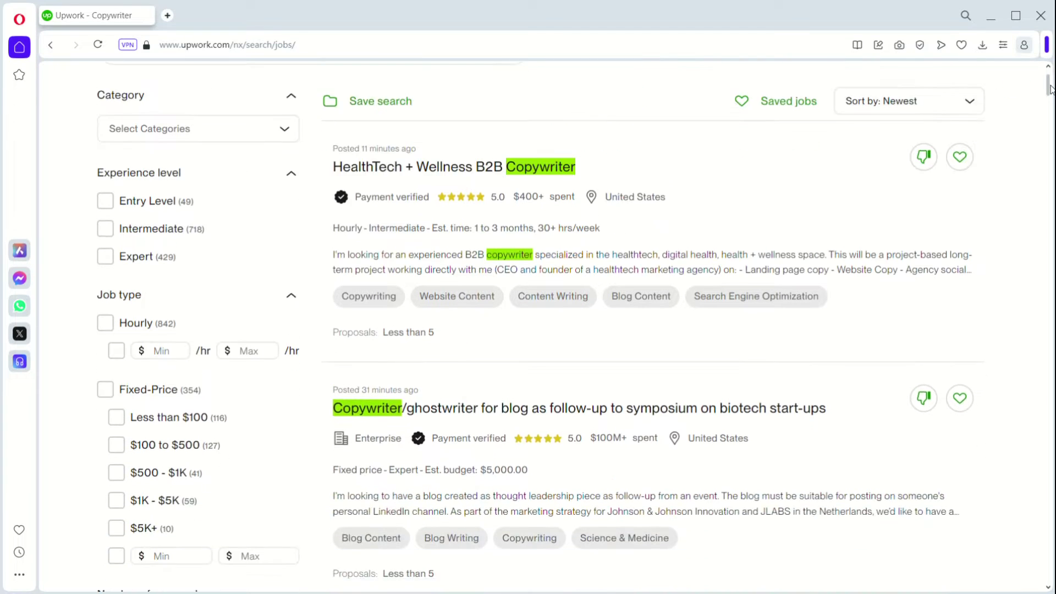
pyautogui.scroll(-6, 1050, 92)
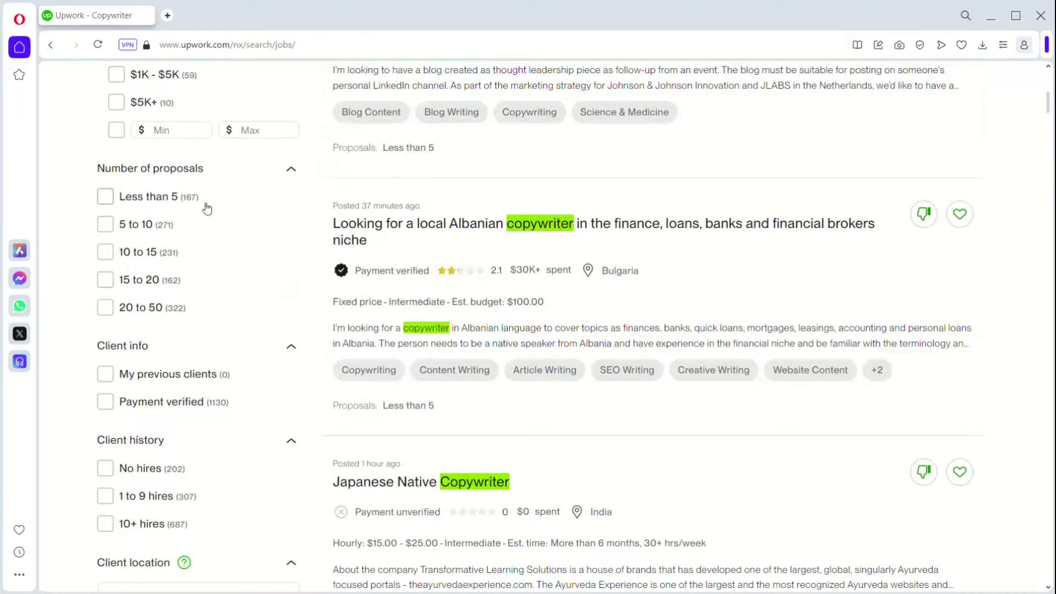
# Filter to Less than 5 and 5 to 10 proposals, plus Payment verified clients
pyautogui.click(105, 201)
pyautogui.click(105, 226)
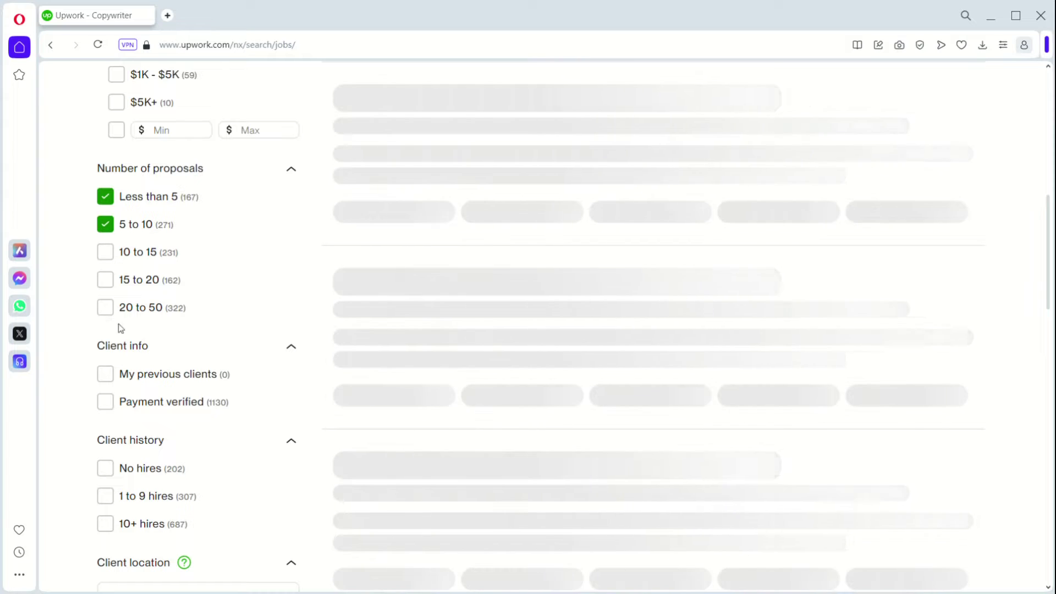
pyautogui.click(105, 403)
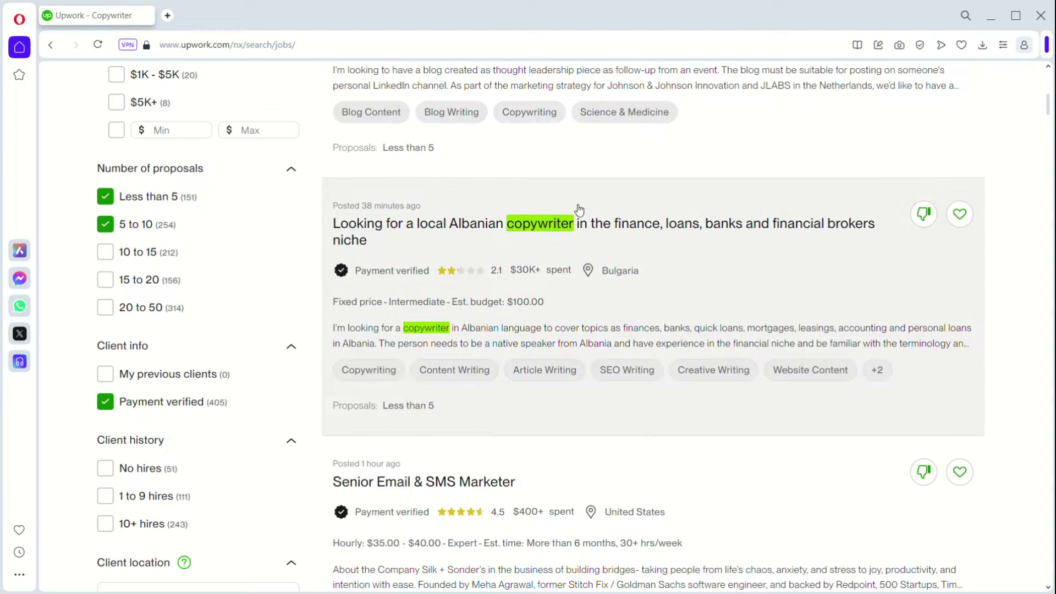
pyautogui.moveTo(1046, 113); pyautogui.dragTo(1050, 179)
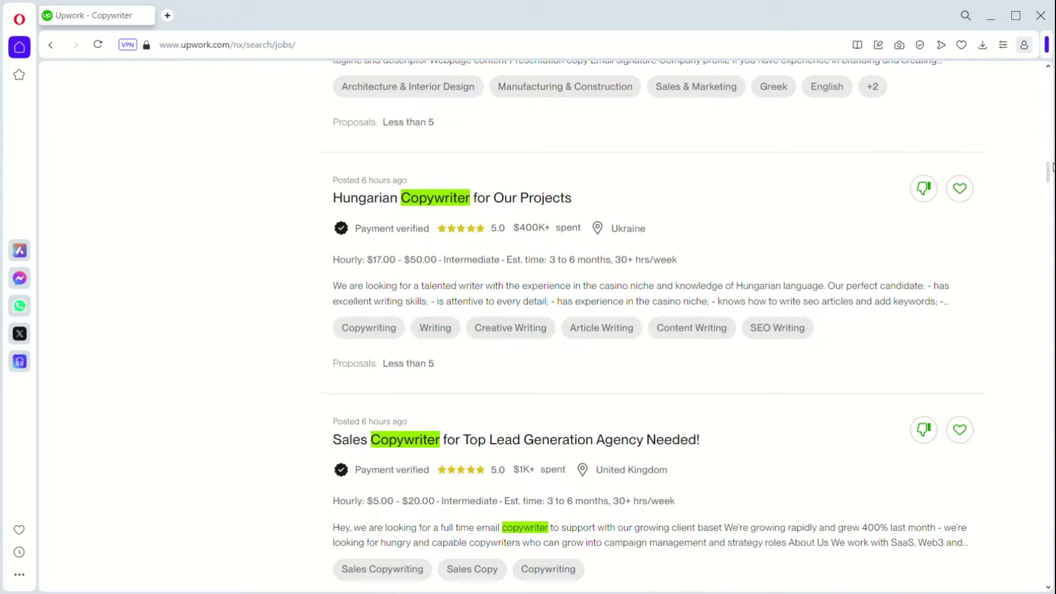
pyautogui.scroll(-1, 1051, 173)
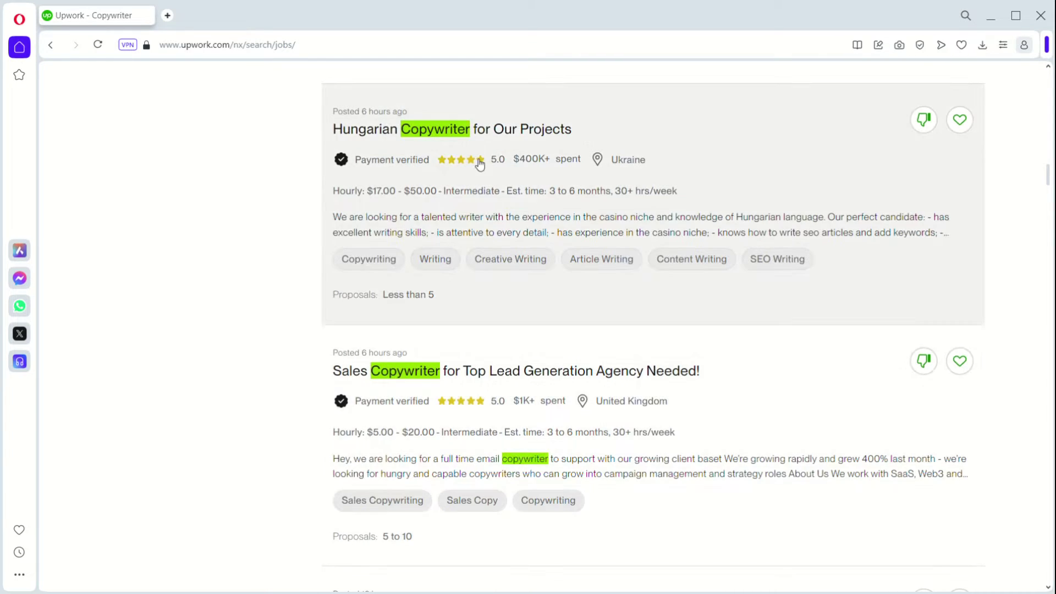
pyautogui.moveTo(473, 165)
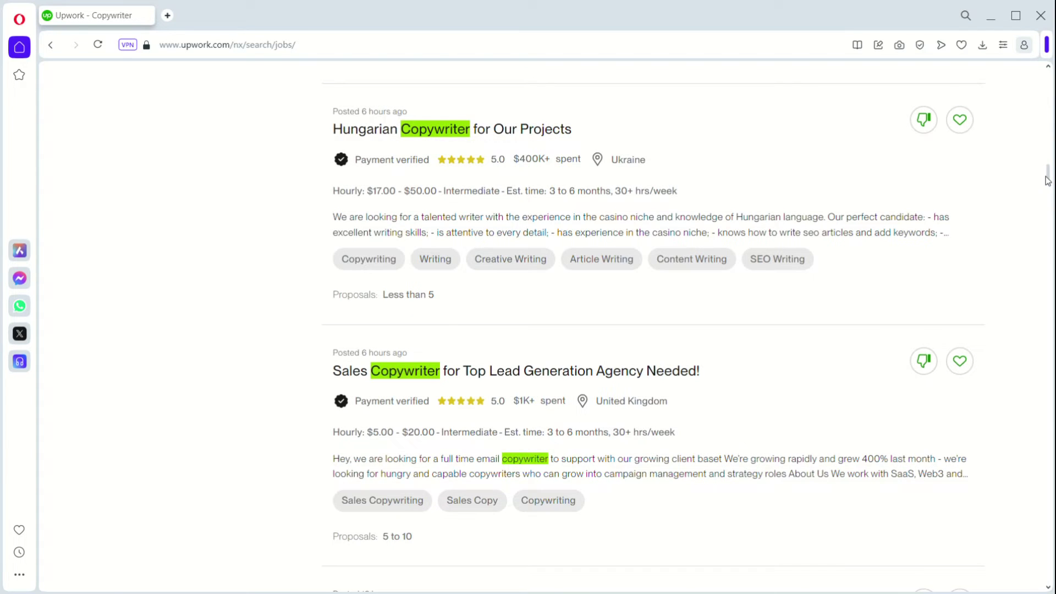
pyautogui.moveTo(1048, 181); pyautogui.dragTo(1048, 85)
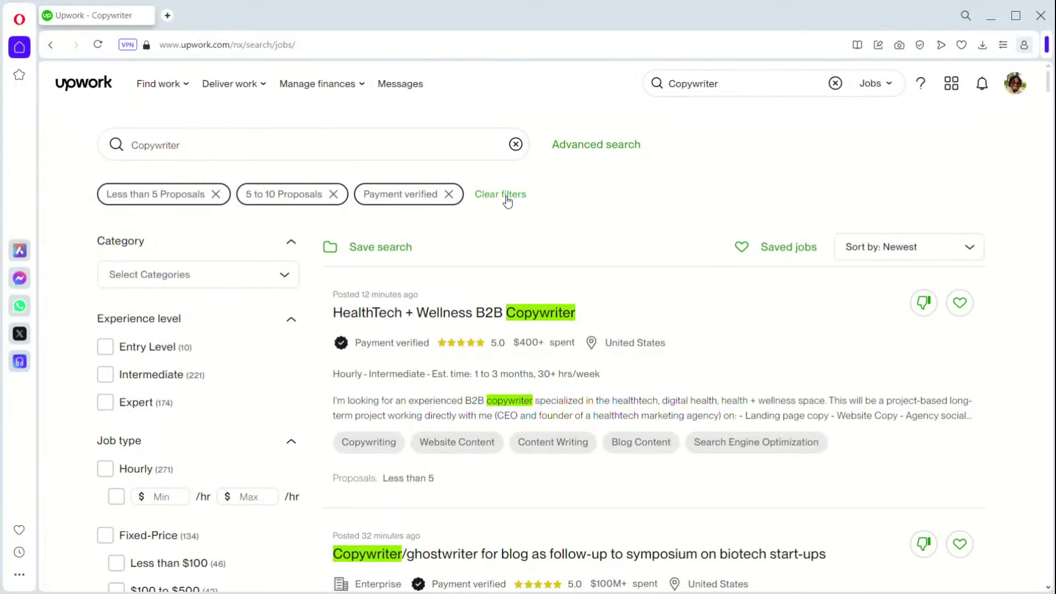
# Clear all filters and the Copywriter keyword, then rerun the search with no keywords
pyautogui.click(506, 203)
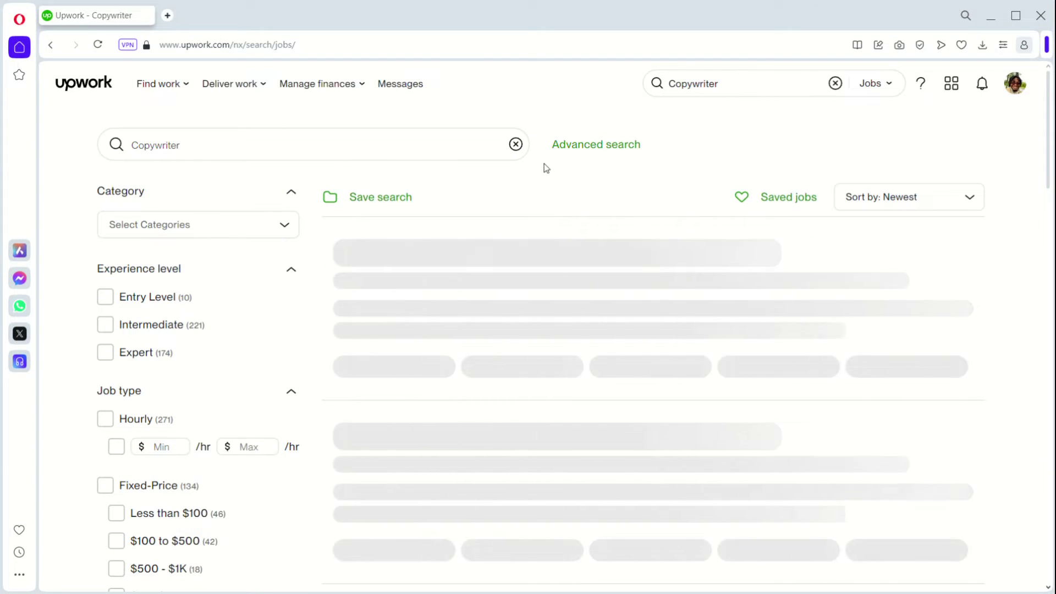
pyautogui.click(516, 145)
pyautogui.click(582, 165)
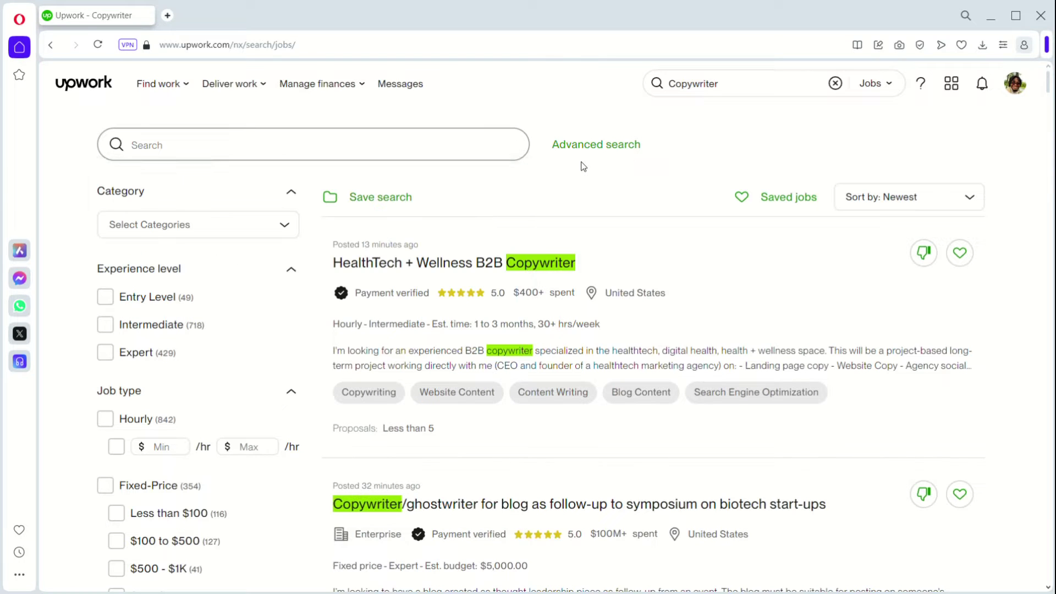
pyautogui.click(624, 144)
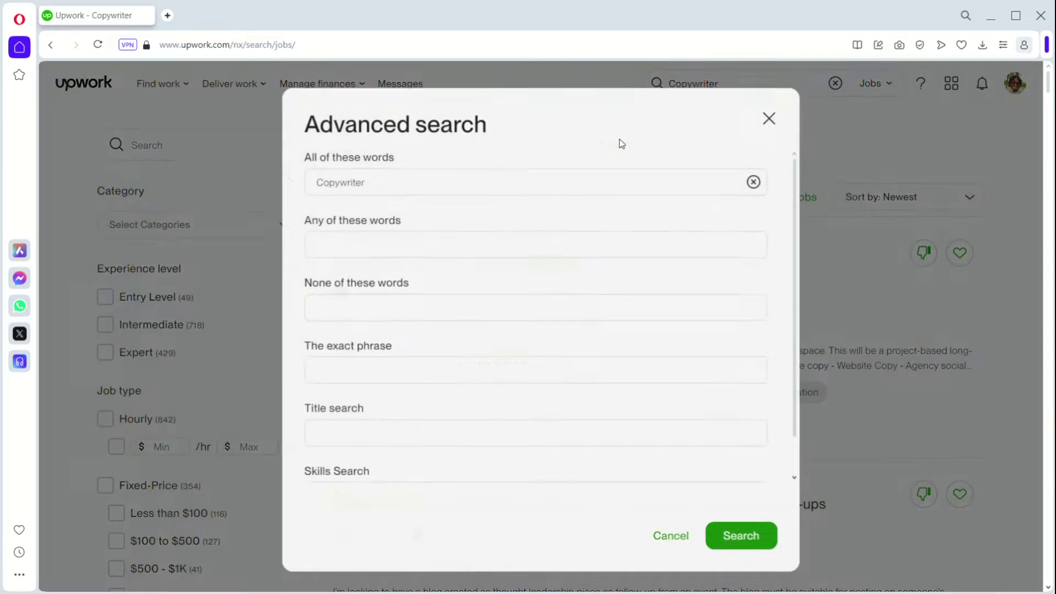
pyautogui.click(760, 178)
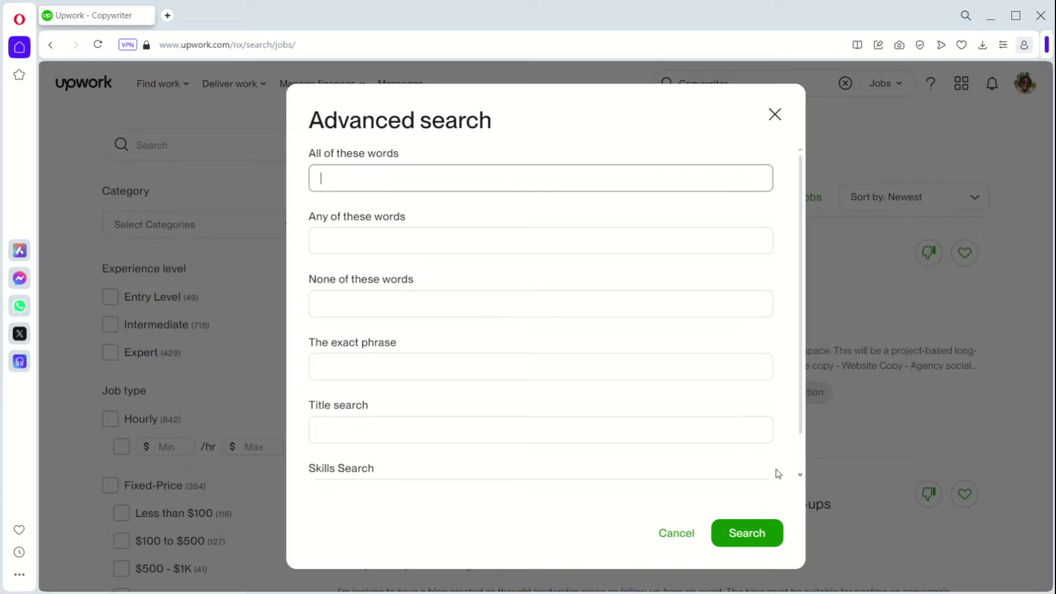
pyautogui.click(747, 536)
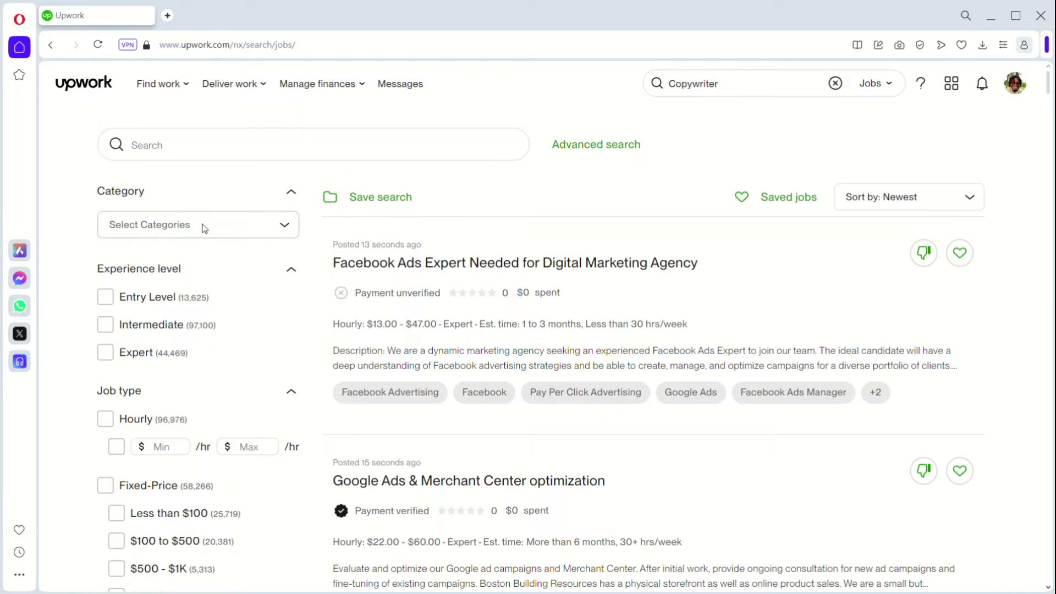
# Filter the results to the Sales & Marketing Copywriting subcategory
pyautogui.click(222, 225)
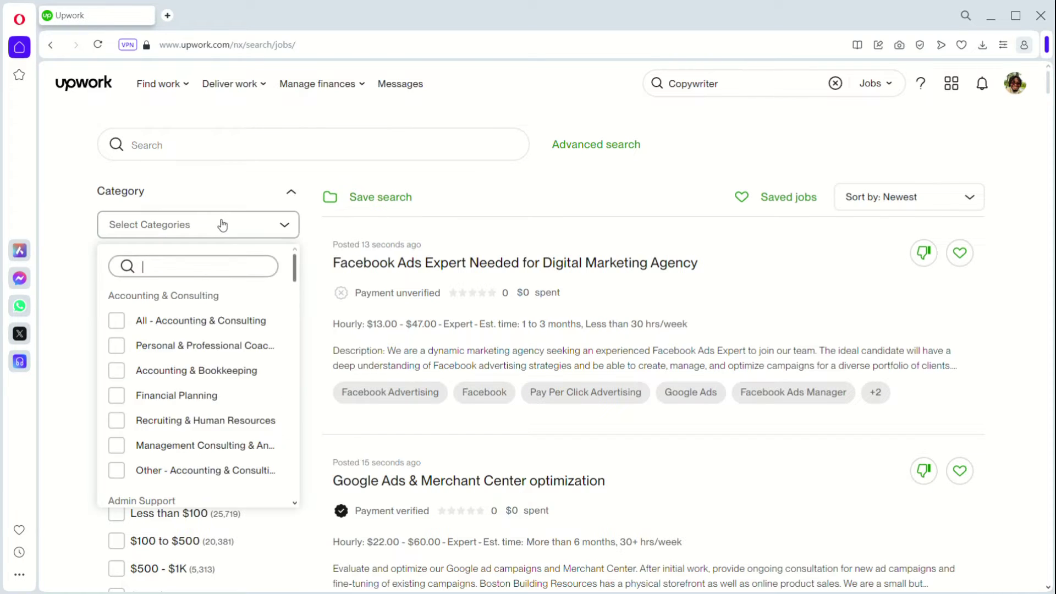
pyautogui.moveTo(294, 268); pyautogui.dragTo(292, 492)
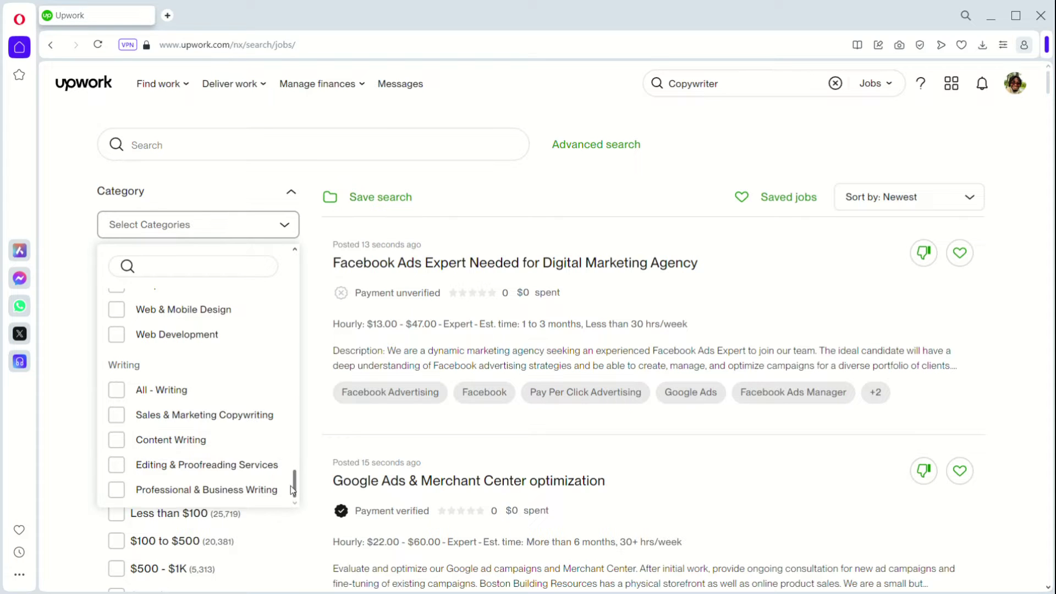
pyautogui.moveTo(291, 487)
pyautogui.mouseDown()
pyautogui.moveTo(297, 266)
pyautogui.moveTo(295, 494)
pyautogui.mouseUp()
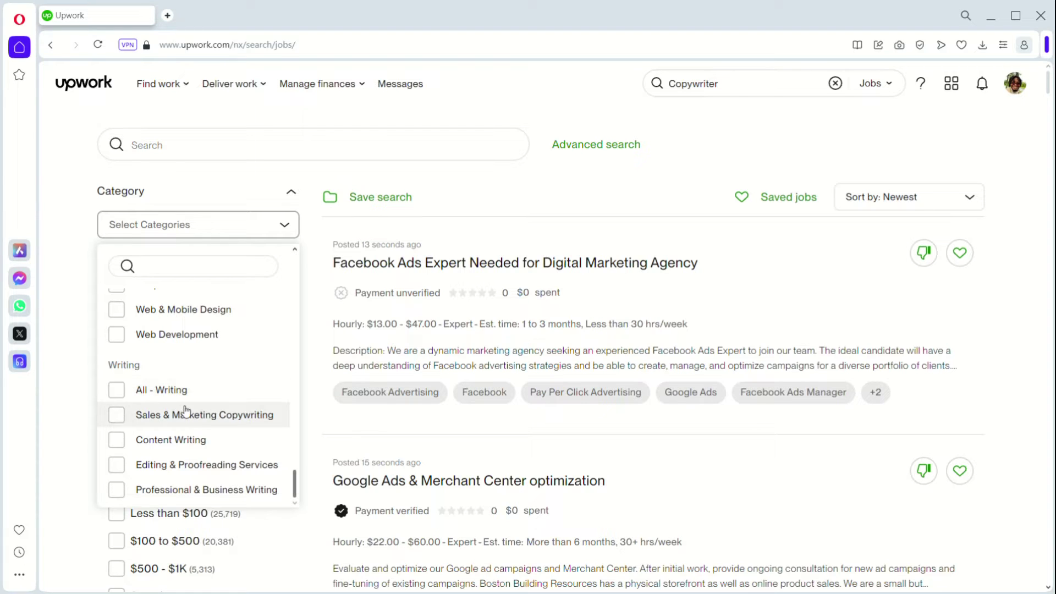
pyautogui.click(119, 415)
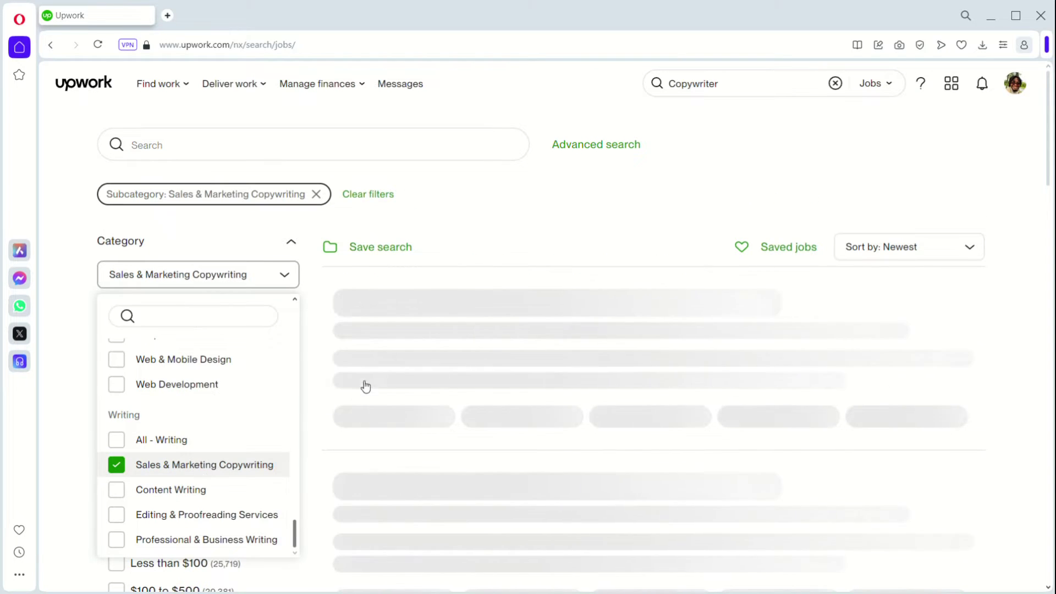
pyautogui.click(543, 225)
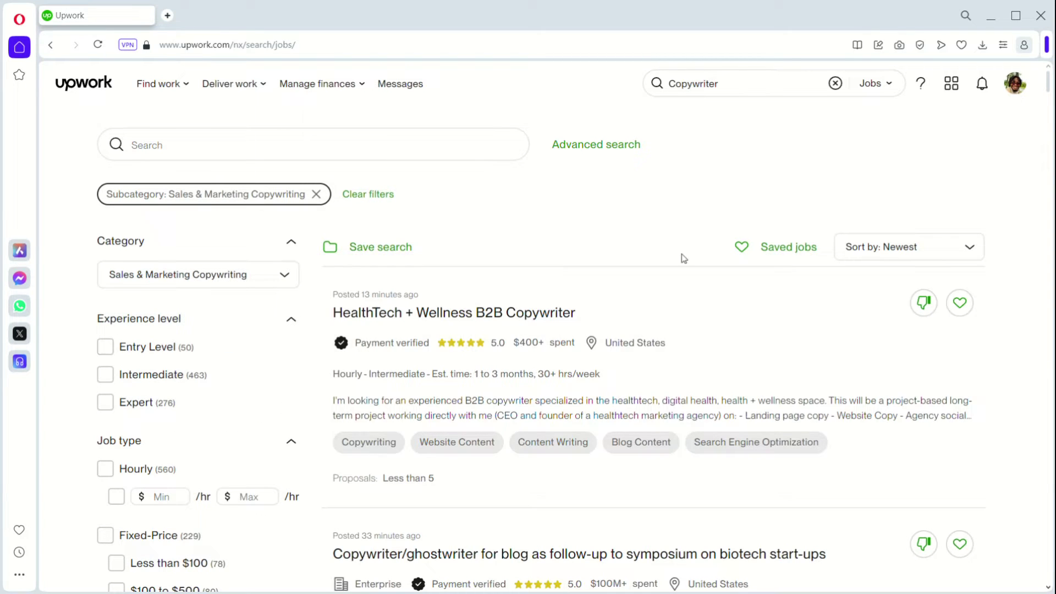
pyautogui.moveTo(1049, 88); pyautogui.dragTo(1049, 103)
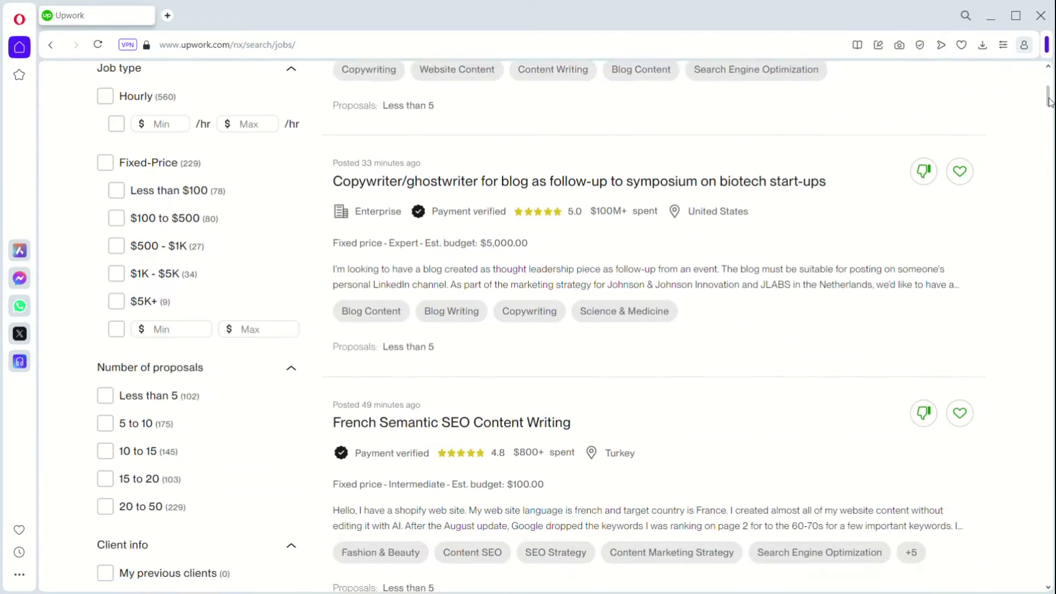
# Add Less than 5 and 5 to 10 proposals and Payment verified filters
pyautogui.click(182, 387)
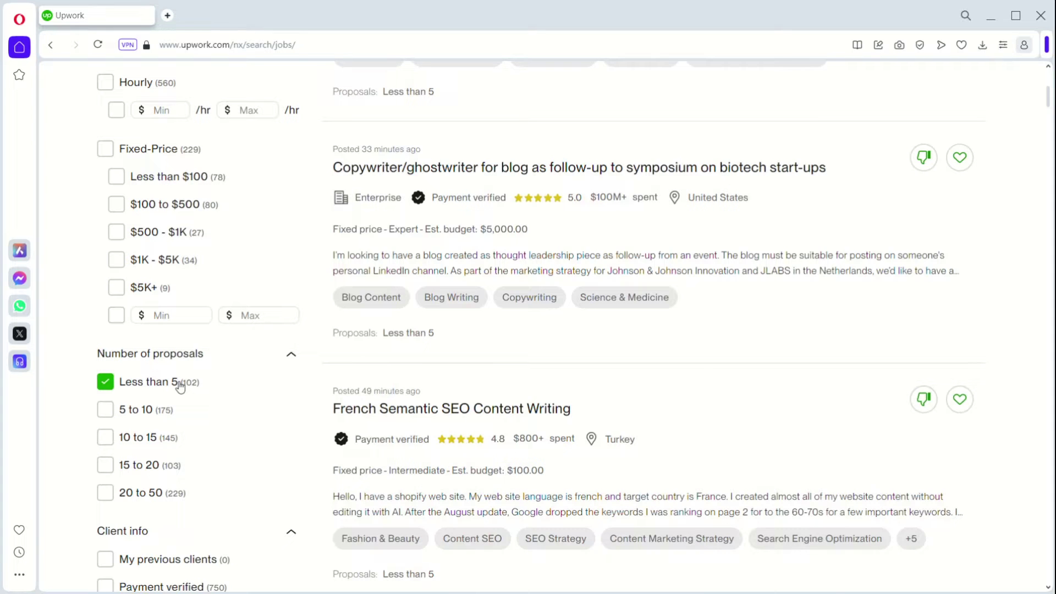
pyautogui.click(132, 408)
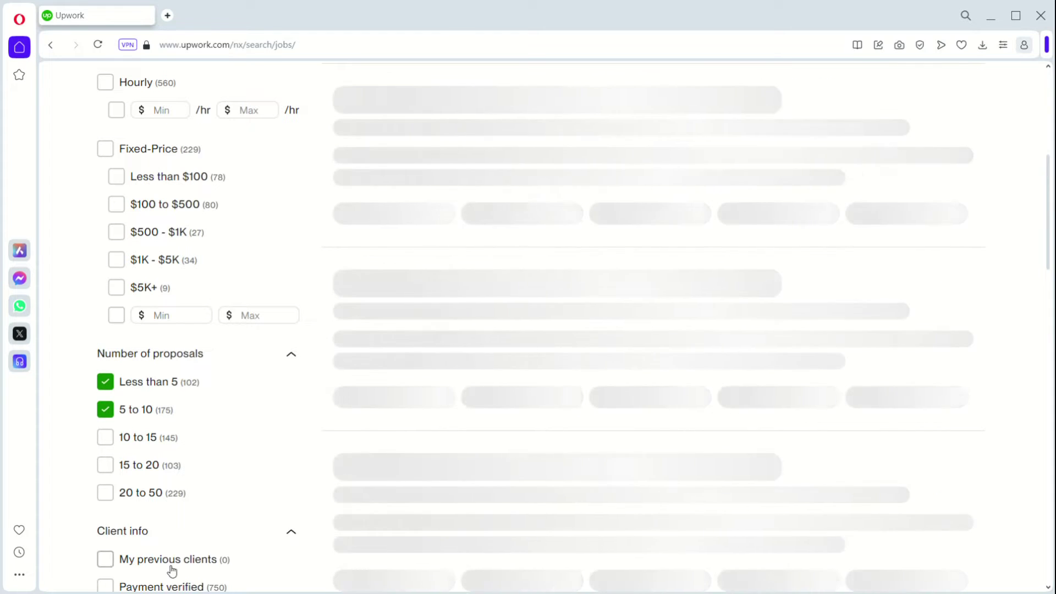
pyautogui.click(132, 585)
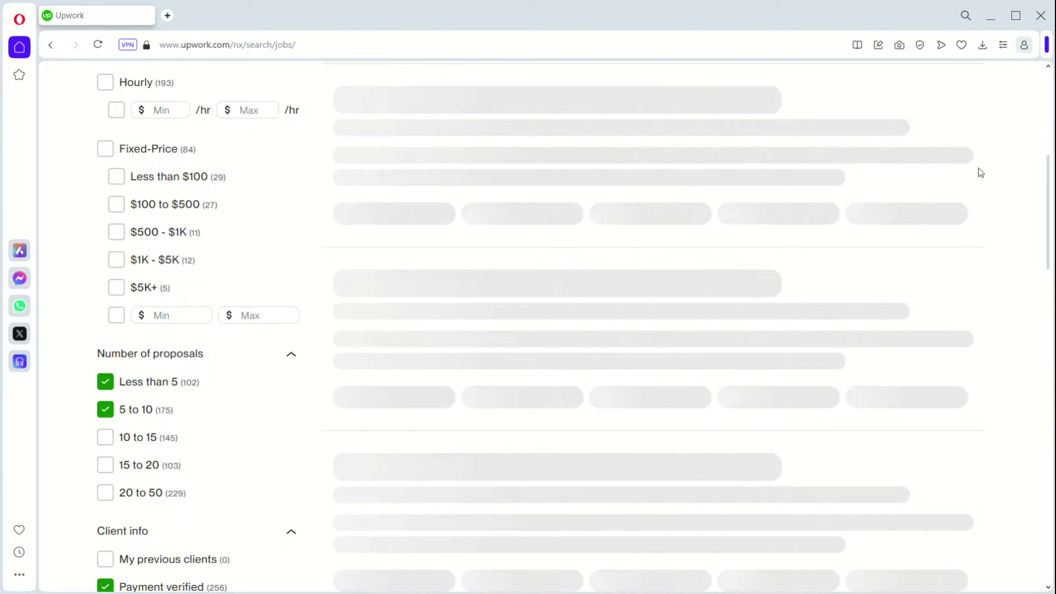
pyautogui.moveTo(1049, 102); pyautogui.dragTo(1049, 90)
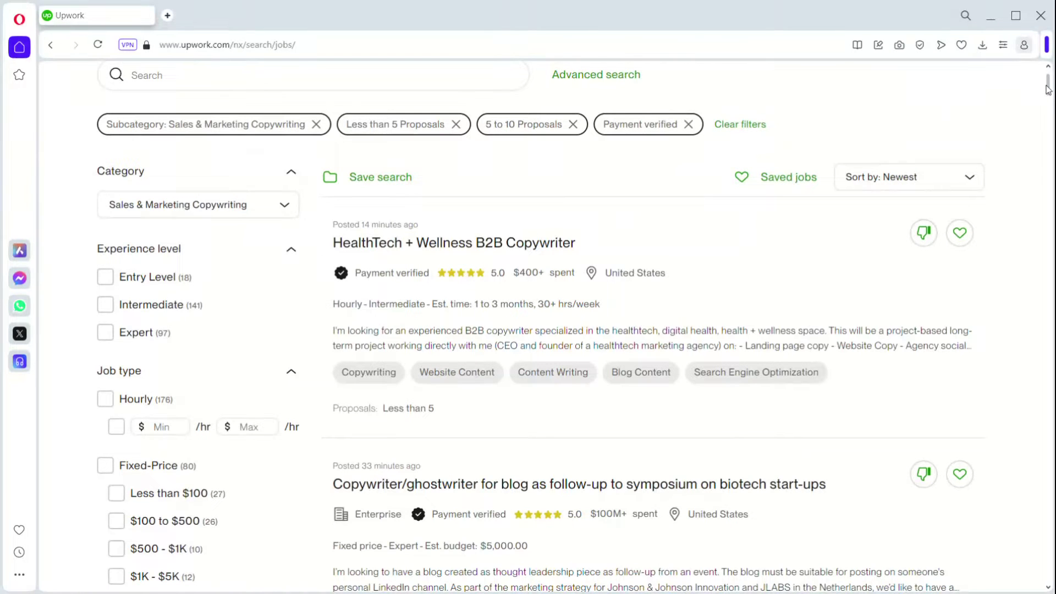
pyautogui.moveTo(1049, 90); pyautogui.dragTo(1050, 101)
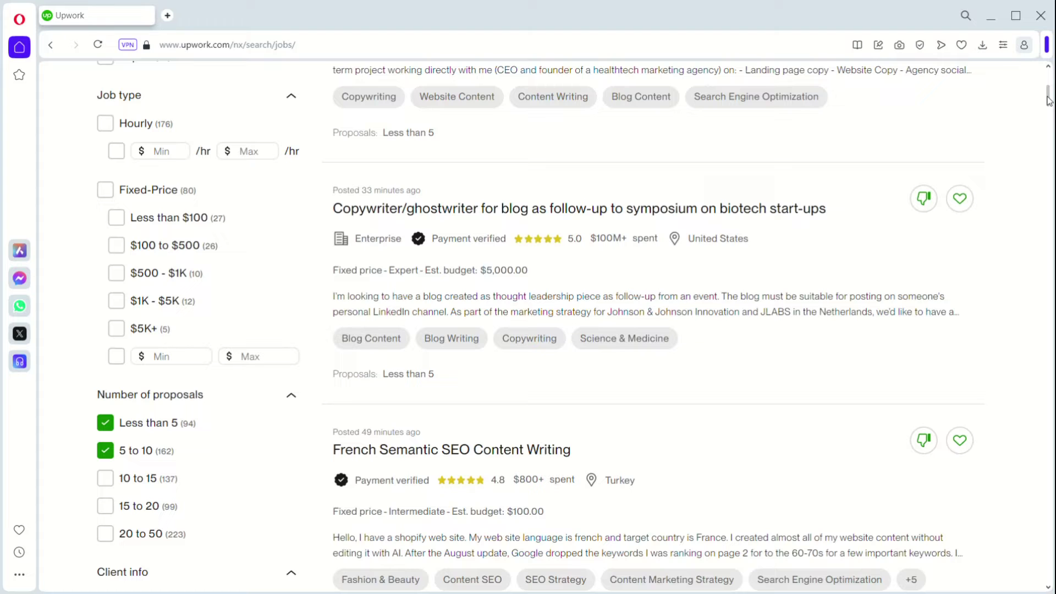
pyautogui.moveTo(1050, 100)
pyautogui.mouseDown()
pyautogui.moveTo(1050, 148)
pyautogui.moveTo(1049, 85)
pyautogui.mouseUp()
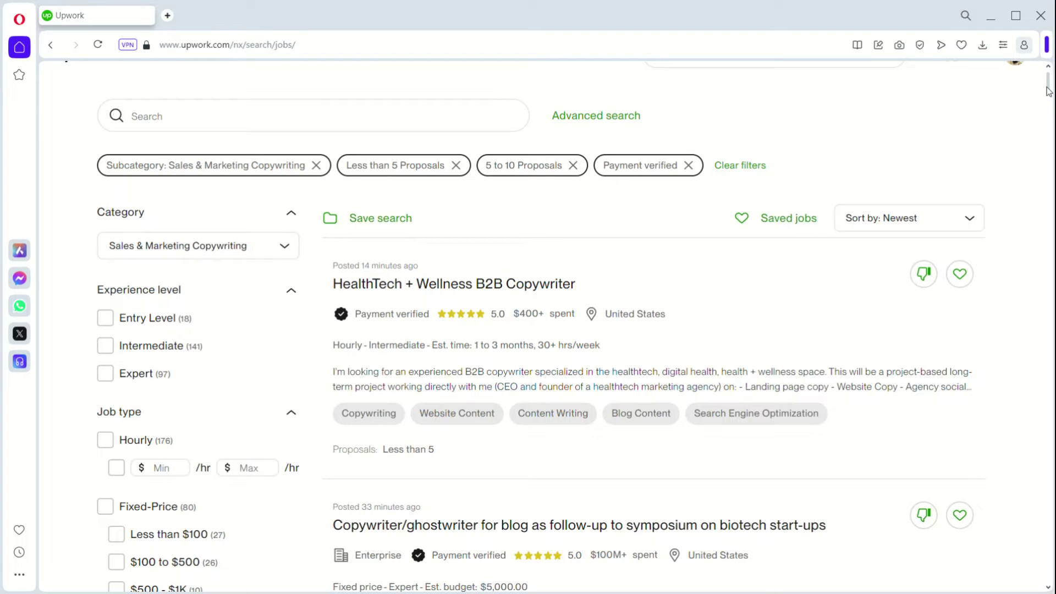
# Add the All - Data Science & Analytics category to the filters
pyautogui.click(259, 248)
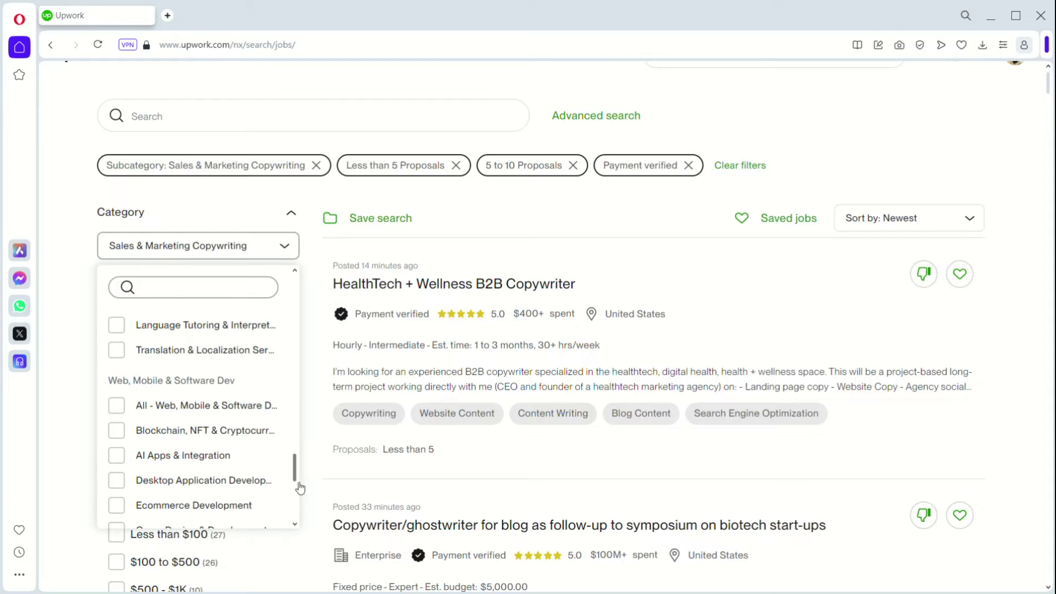
pyautogui.scroll(6, 298, 440)
pyautogui.moveTo(295, 417); pyautogui.dragTo(291, 333)
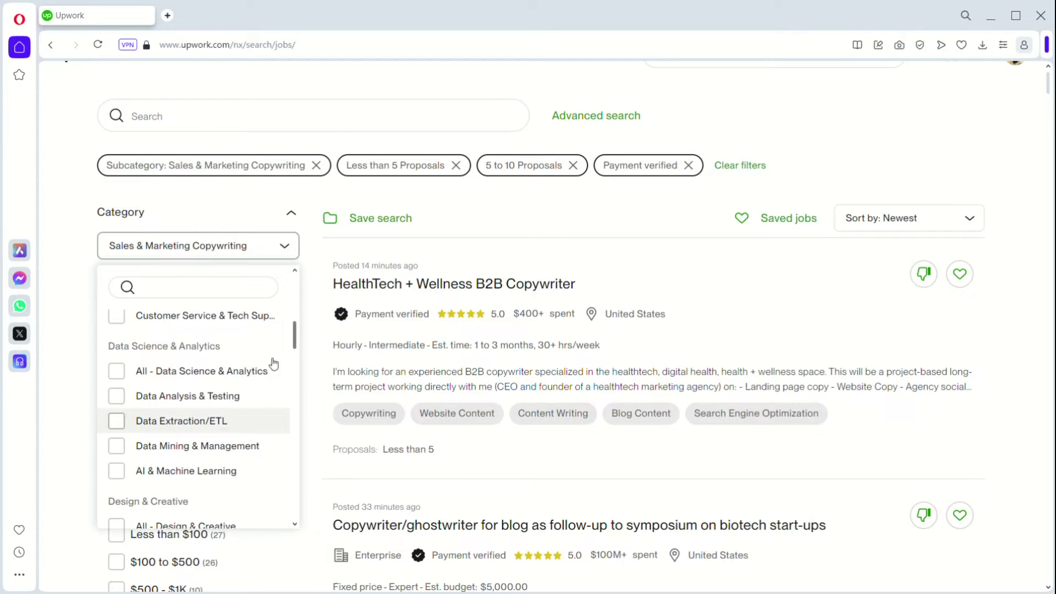
pyautogui.moveTo(298, 335)
pyautogui.mouseDown()
pyautogui.moveTo(287, 355)
pyautogui.moveTo(283, 335)
pyautogui.mouseUp()
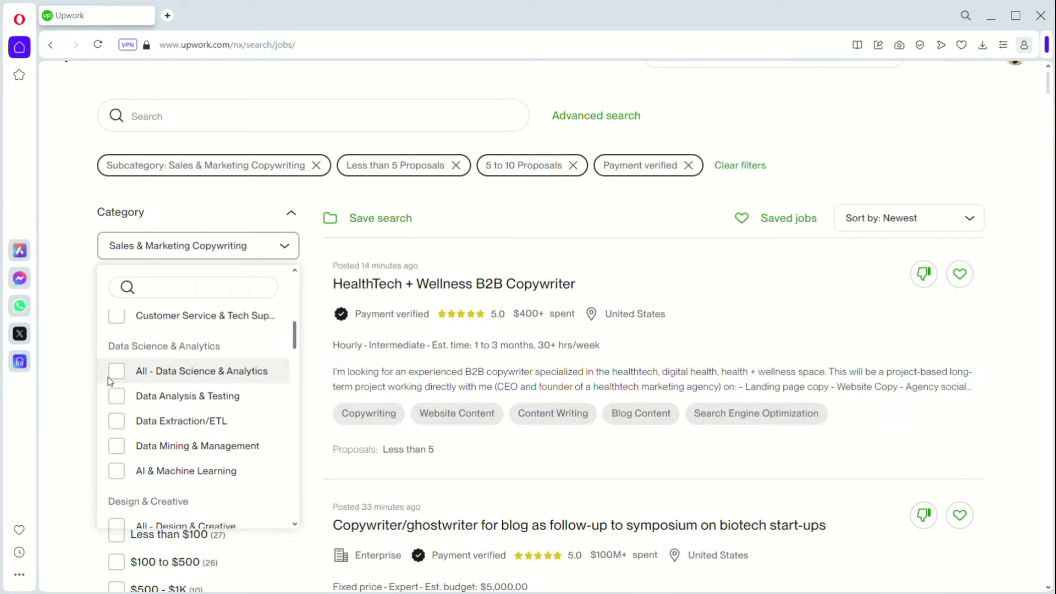
pyautogui.click(126, 381)
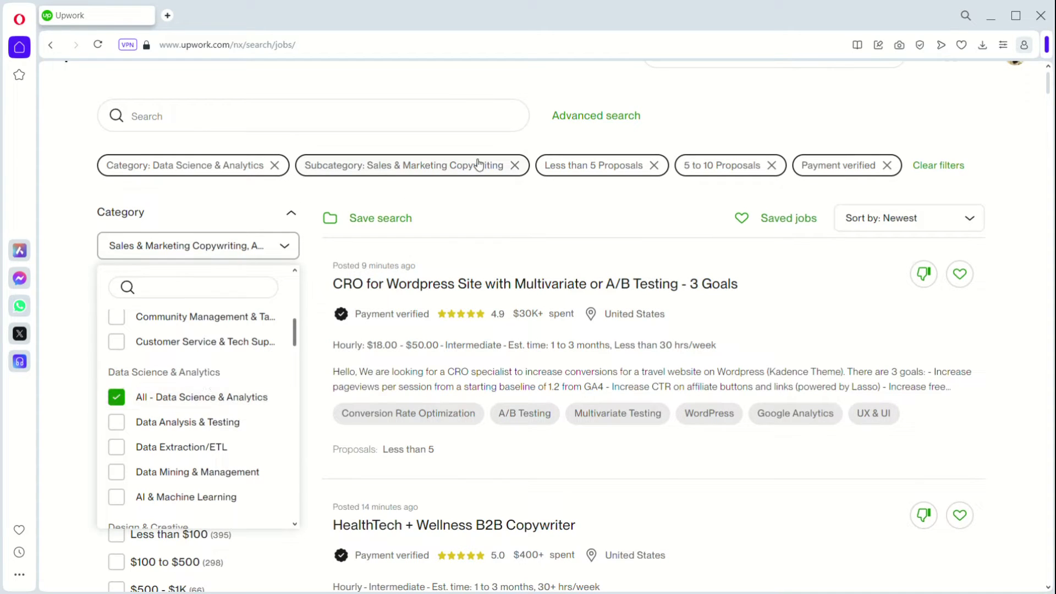
# Remove the Sales & Marketing Copywriting subcategory and 5 to 10 Proposals filters
pyautogui.click(521, 171)
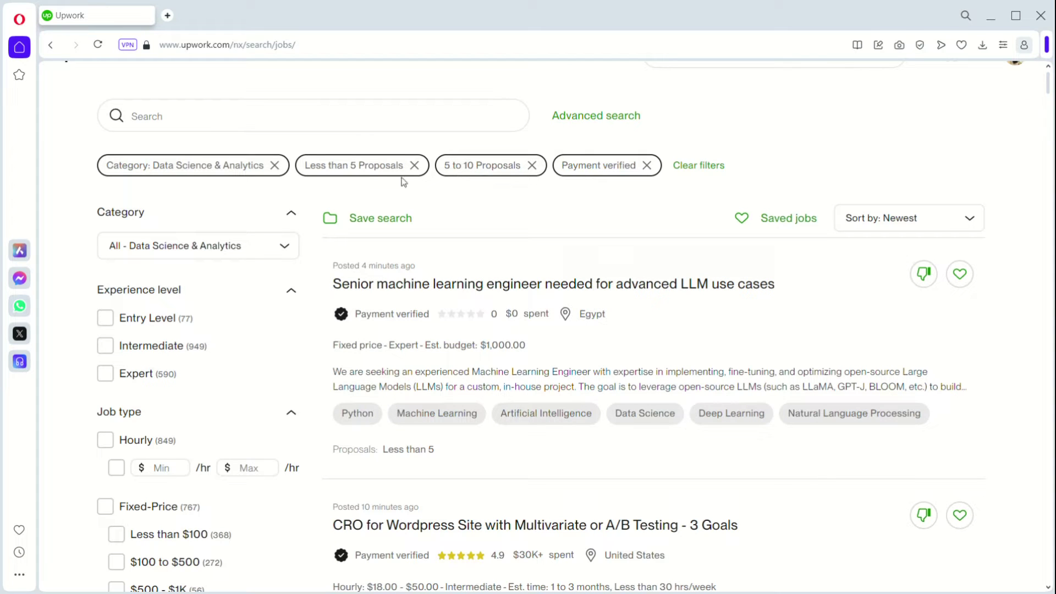
pyautogui.click(532, 165)
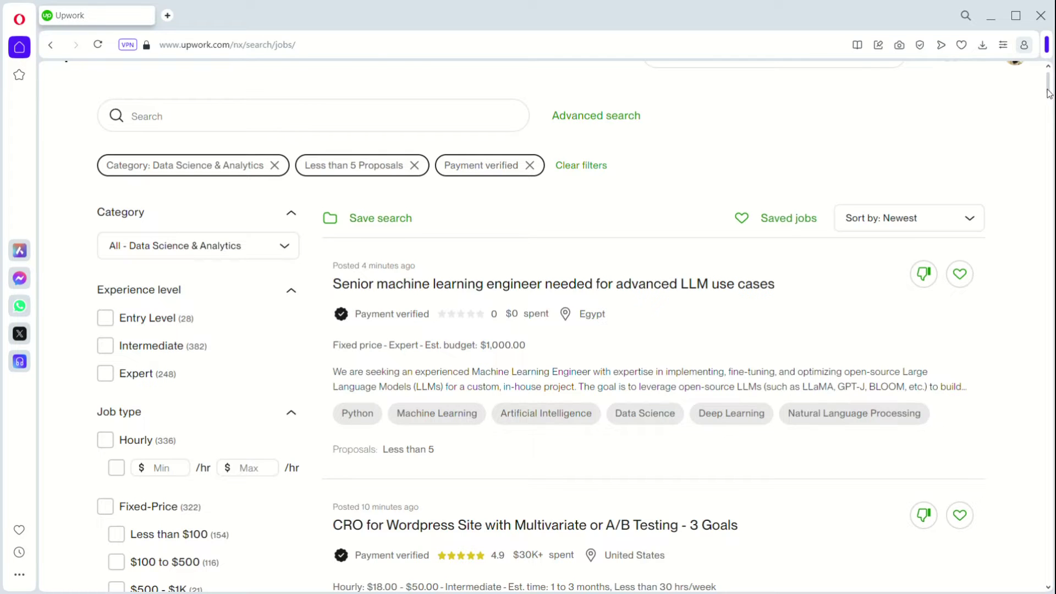
pyautogui.scroll(1, 1050, 92)
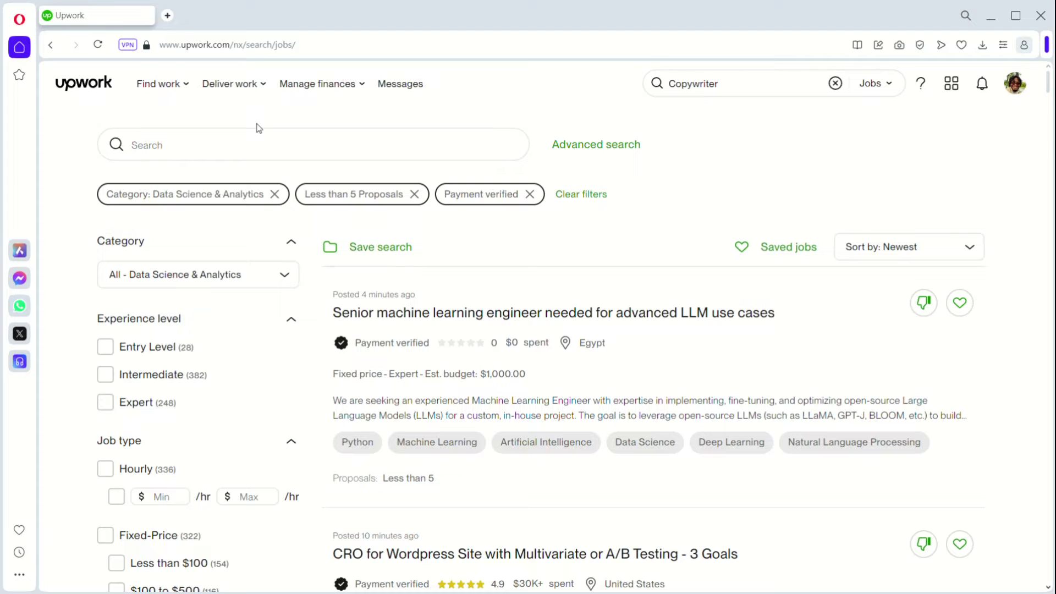
# Go to Find Work and browse the job feed and saved searches
pyautogui.moveTo(176, 85)
pyautogui.click(183, 117)
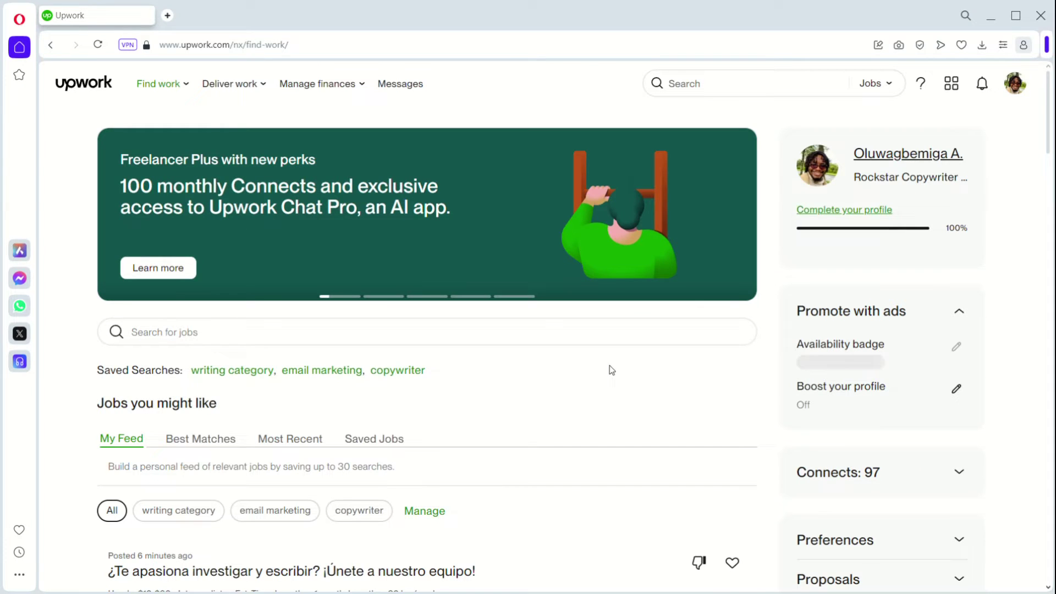
pyautogui.moveTo(1048, 137); pyautogui.dragTo(1048, 163)
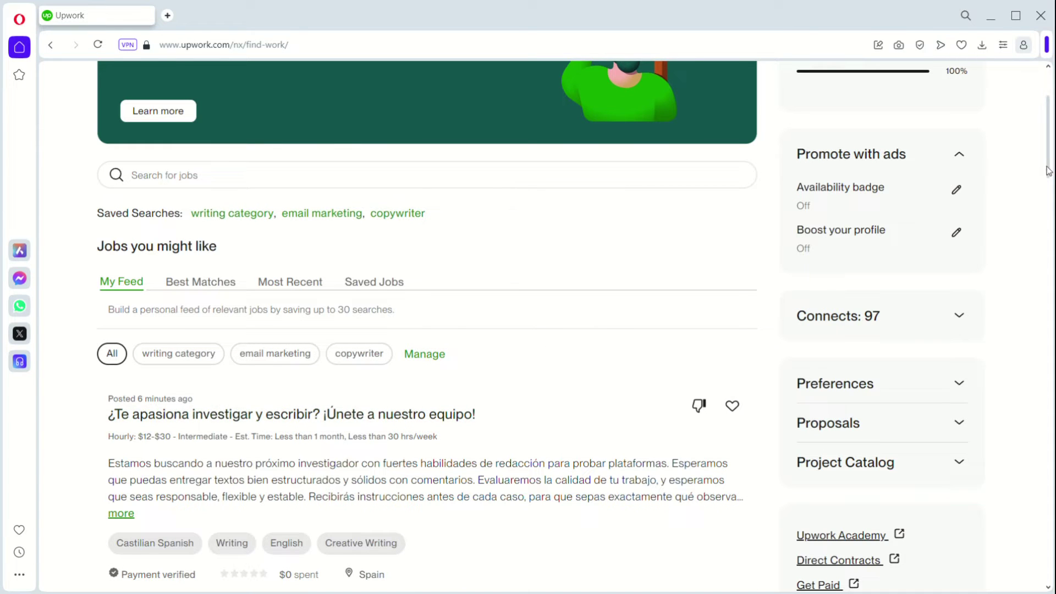
pyautogui.moveTo(1046, 168); pyautogui.dragTo(1047, 109)
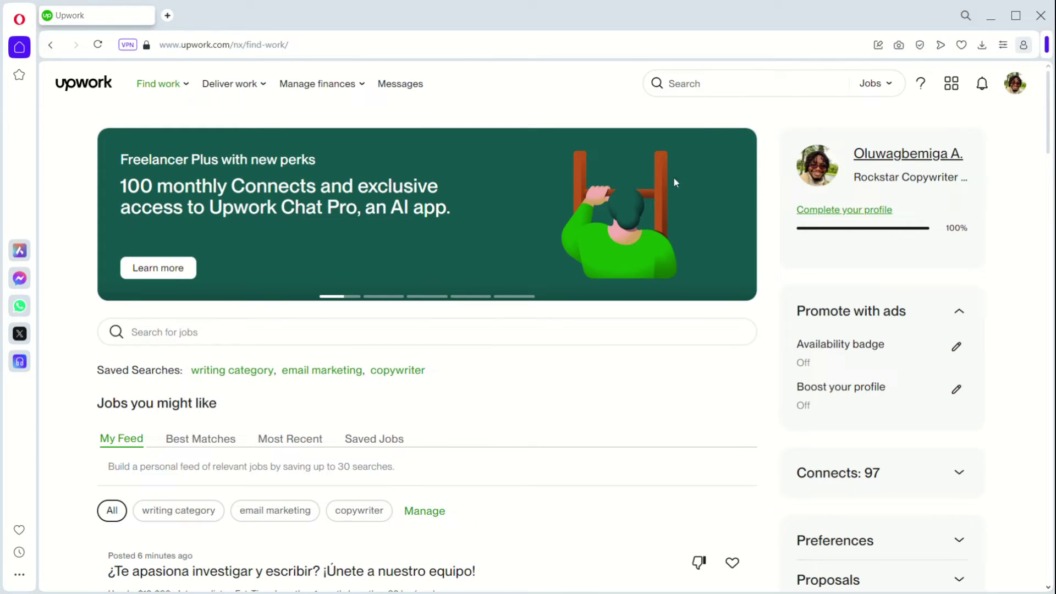
# Rerun the recent 'copywriter' search and start saving it
pyautogui.click(738, 91)
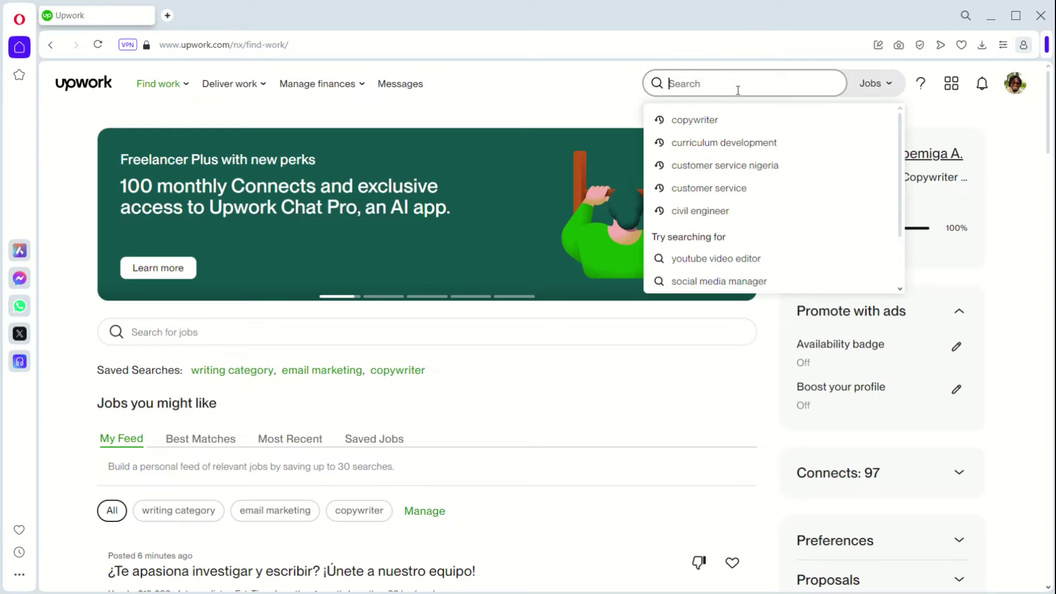
pyautogui.click(723, 123)
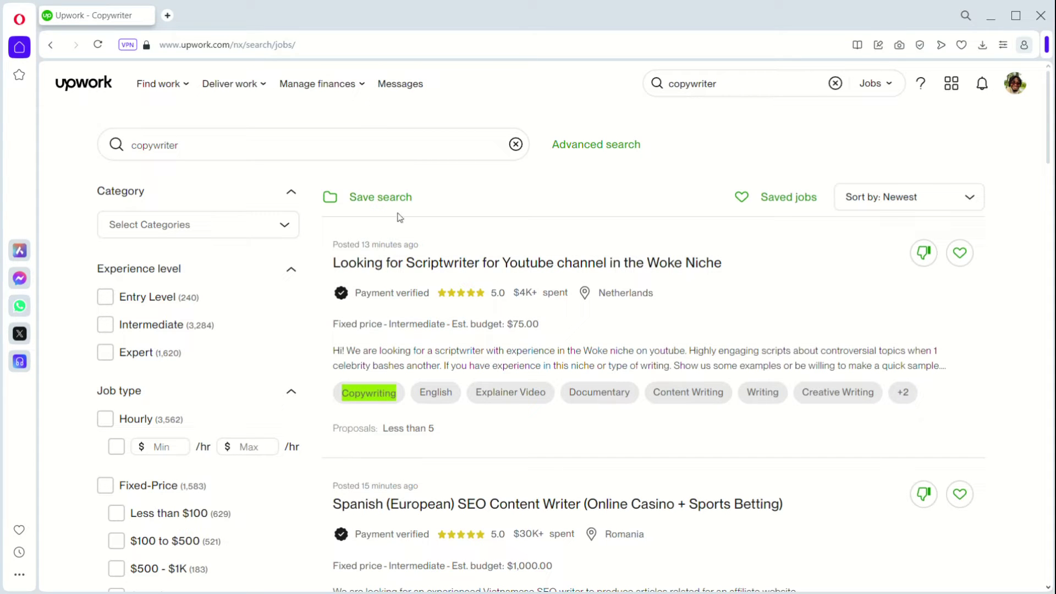
pyautogui.click(386, 198)
# Replace the prefilled name with 'Copy Copy' and save the search
pyautogui.click(420, 285)
pyautogui.press('BackSpace')
pyautogui.press('BackSpace')
pyautogui.press('BackSpace')
pyautogui.press('BackSpace')
pyautogui.press('BackSpace')
pyautogui.press('BackSpace')
pyautogui.press('BackSpace')
pyautogui.press('BackSpace')
pyautogui.press('BackSpace')
pyautogui.press('BackSpace')
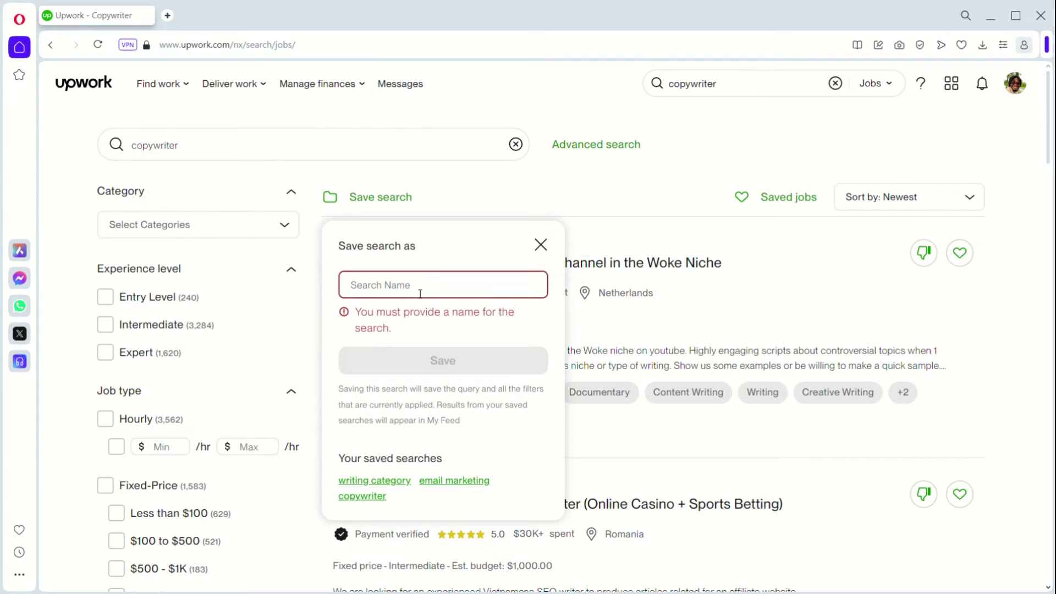
pyautogui.write('Copy Copy')
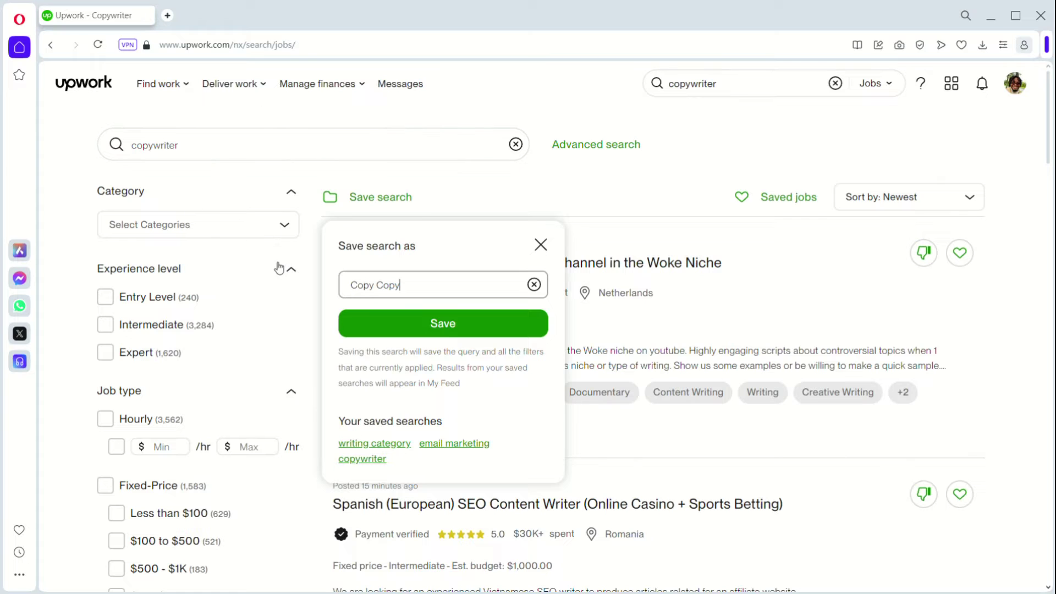
pyautogui.click(442, 329)
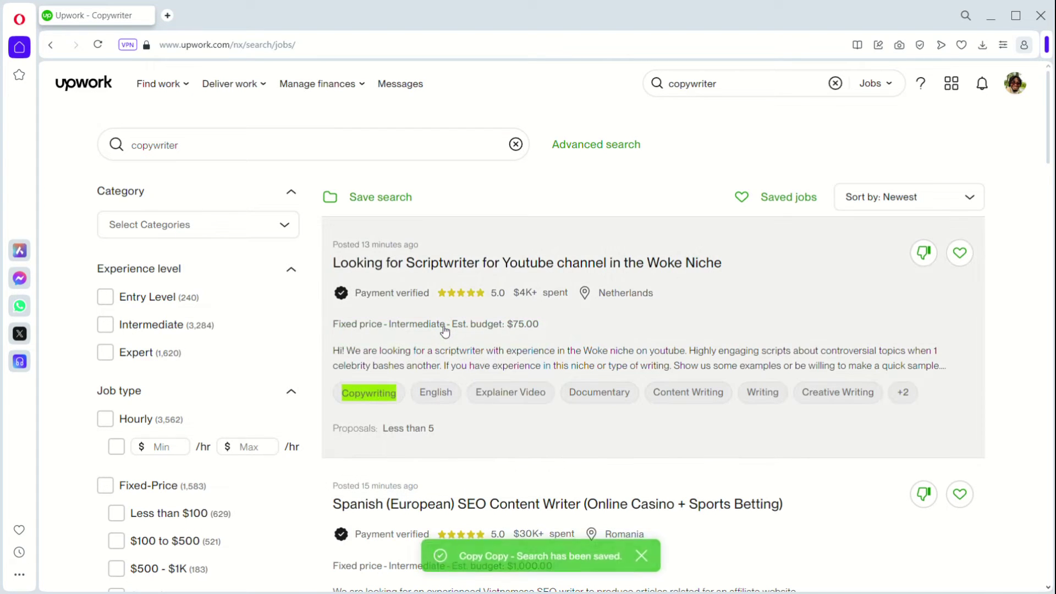
# Return to Find Work, open the Copy Copy saved search, then go back
pyautogui.moveTo(160, 88)
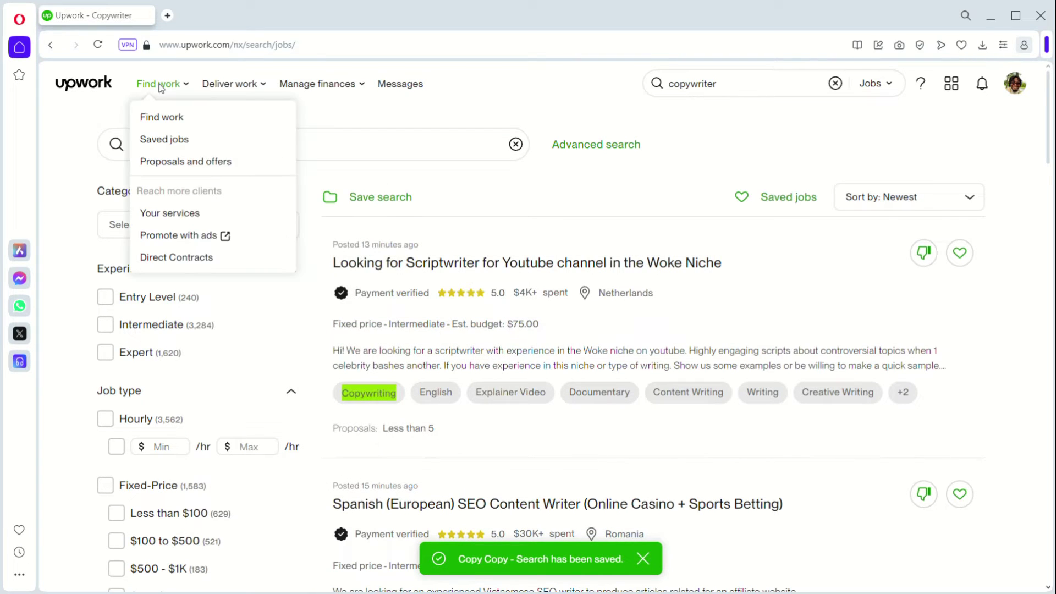
pyautogui.click(105, 90)
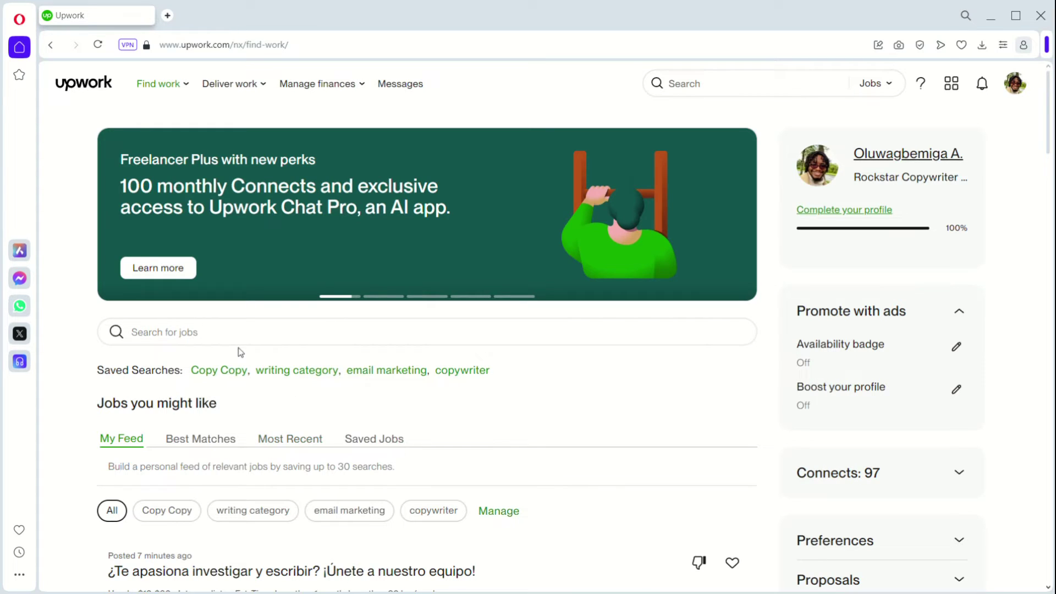
pyautogui.click(234, 373)
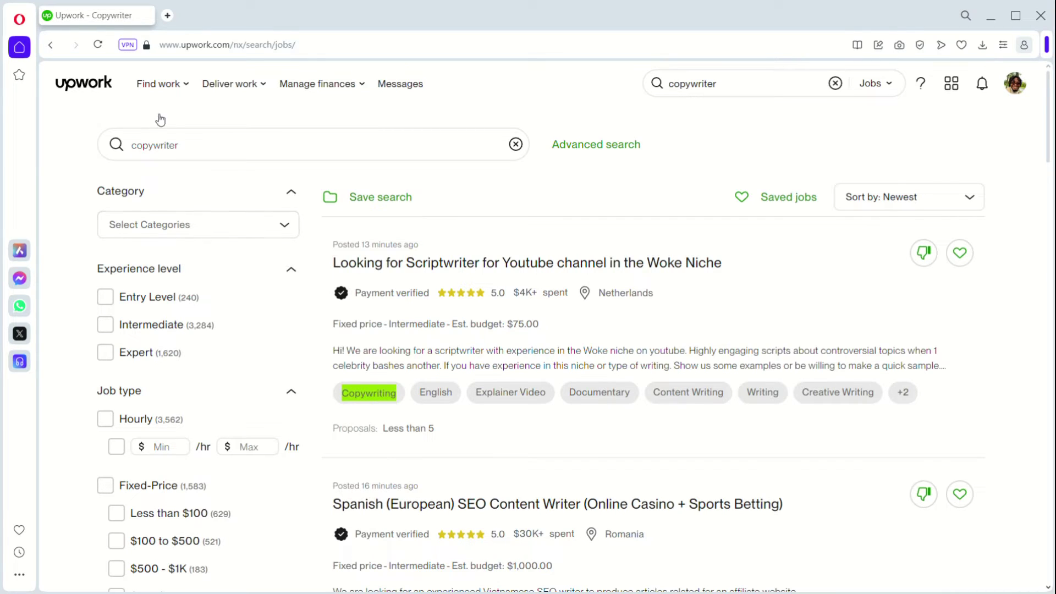
pyautogui.click(51, 45)
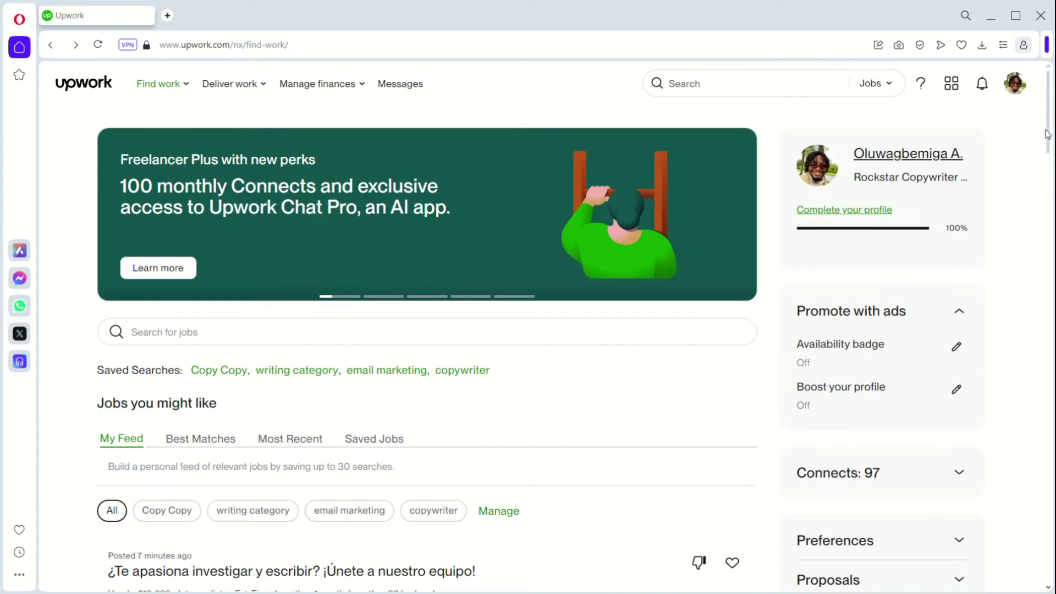
pyautogui.scroll(-3, 419, 300)
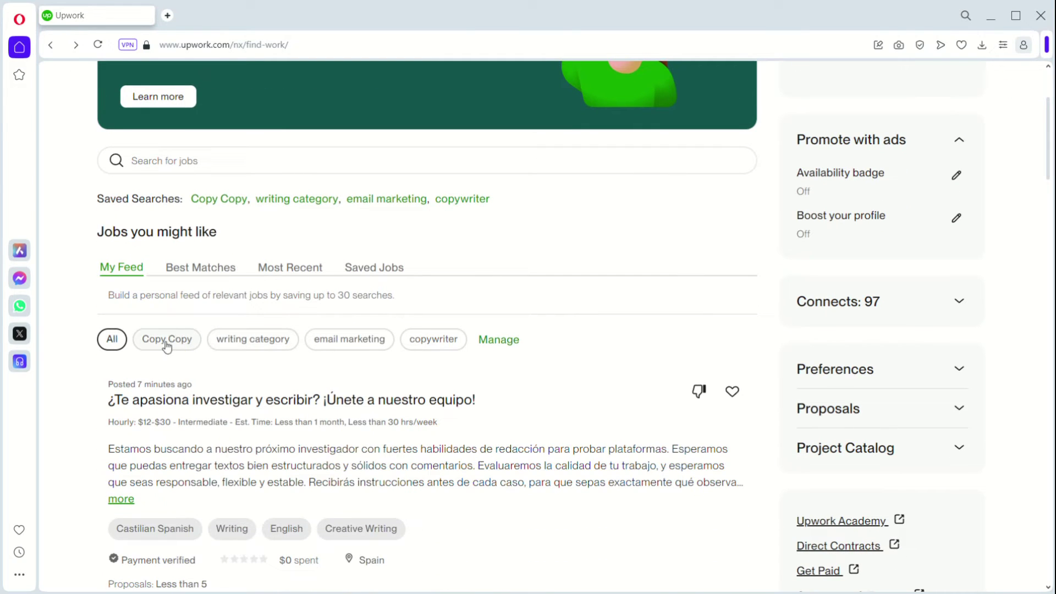
pyautogui.click(167, 345)
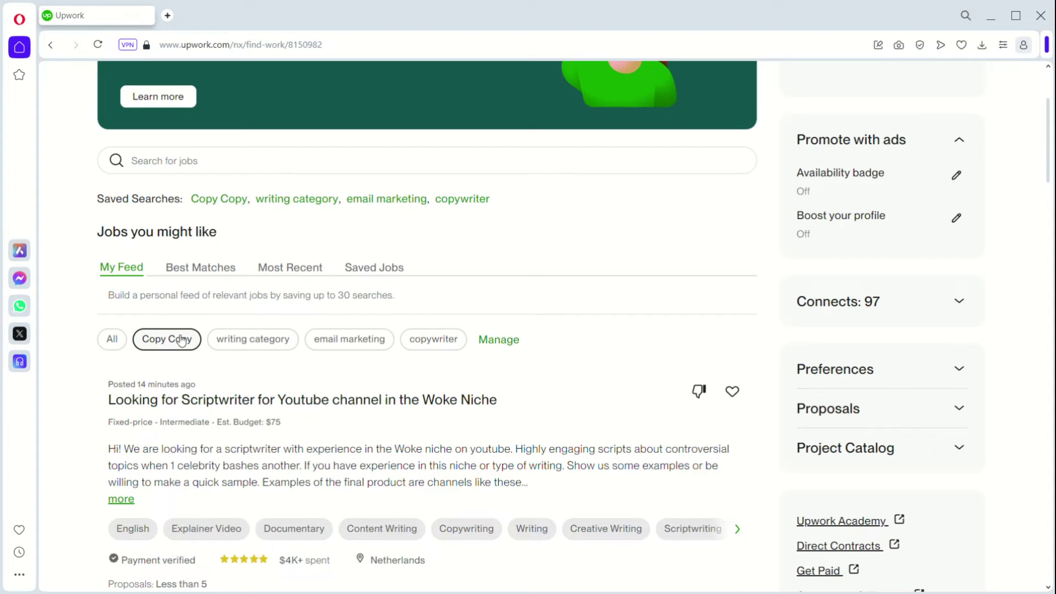
pyautogui.click(342, 343)
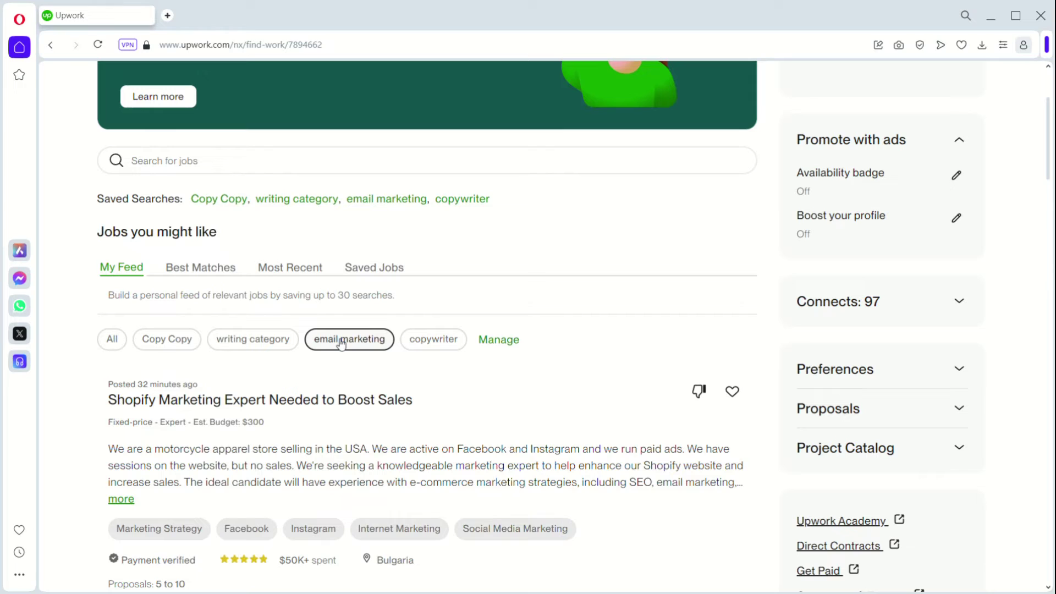
pyautogui.click(432, 343)
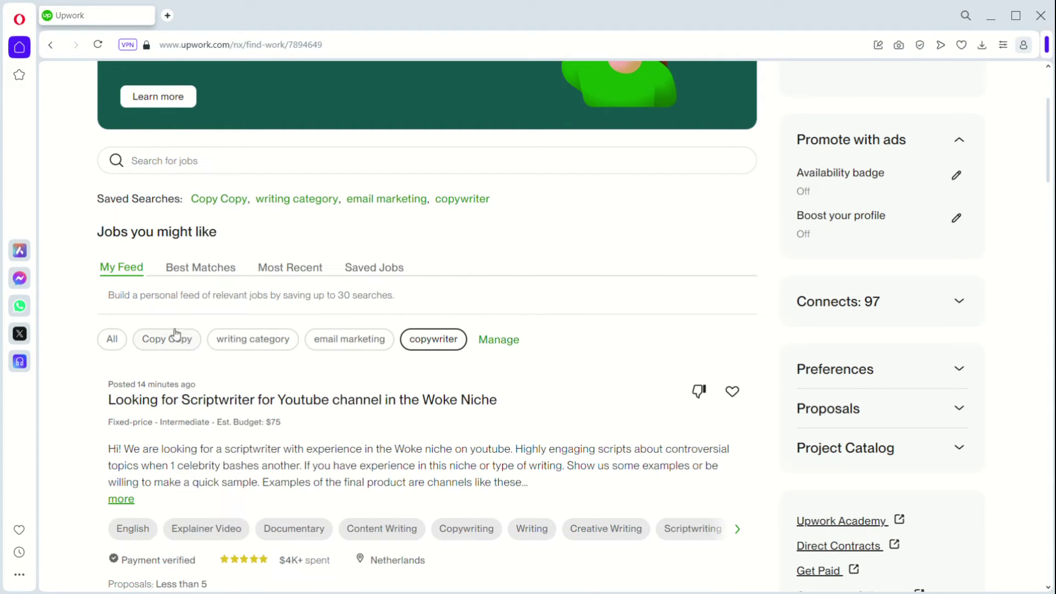
pyautogui.click(122, 341)
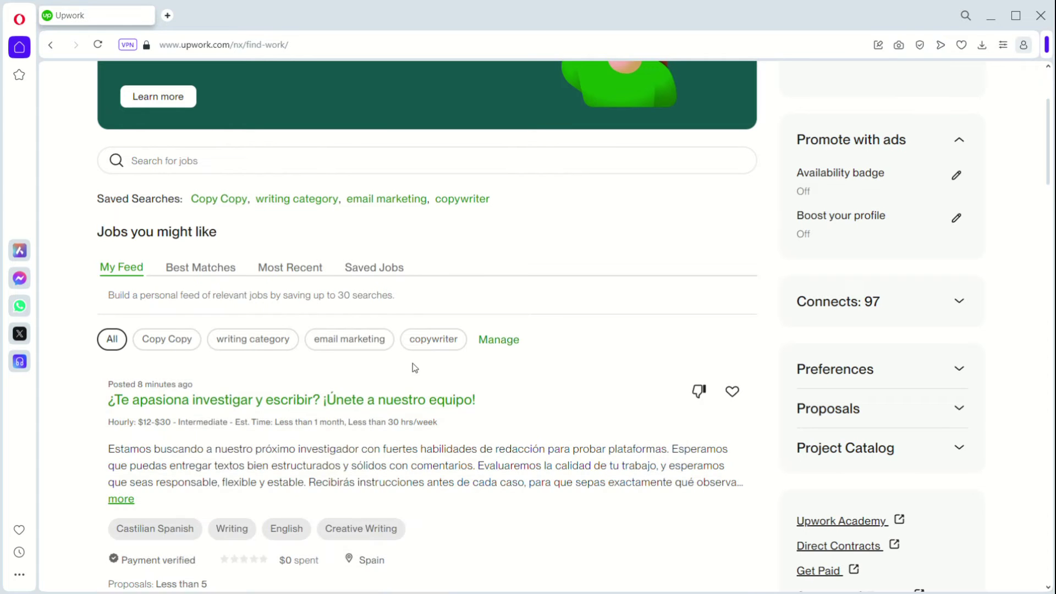
pyautogui.scroll(-4, 1049, 166)
pyautogui.scroll(4, 798, 262)
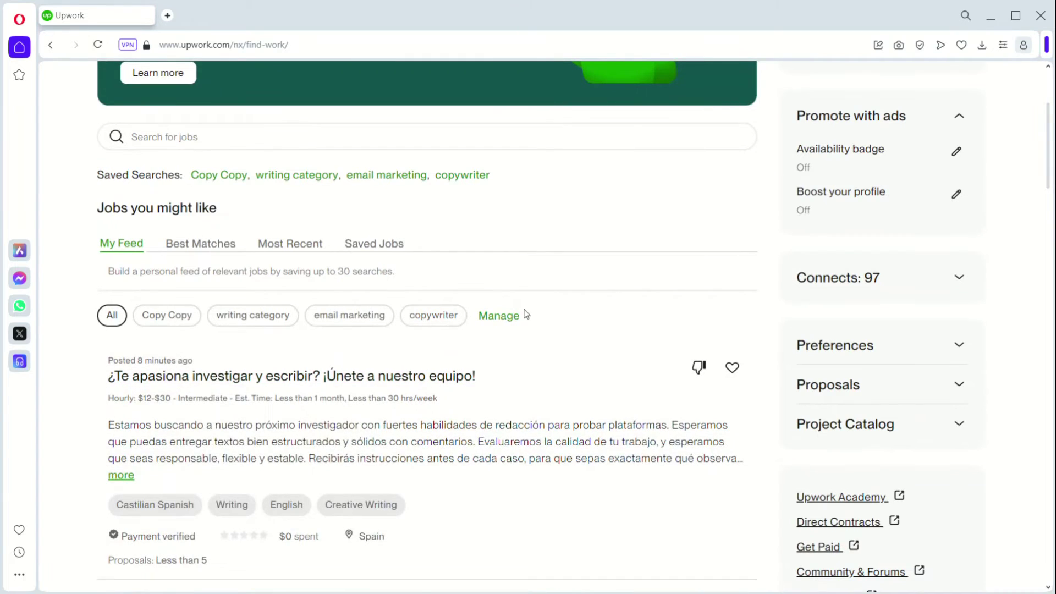
# Open the Saved searches manager listing Copy Copy, writing category, email marketing and copywriter
pyautogui.click(504, 323)
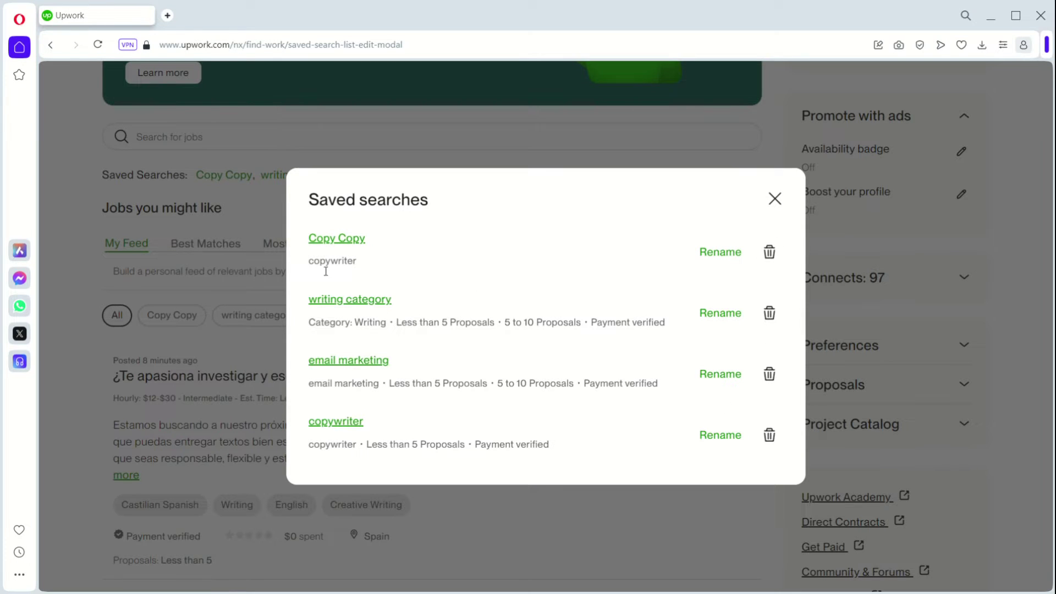
pyautogui.moveTo(358, 262)
pyautogui.mouseDown()
pyautogui.moveTo(315, 263)
pyautogui.moveTo(363, 270)
pyautogui.mouseUp()
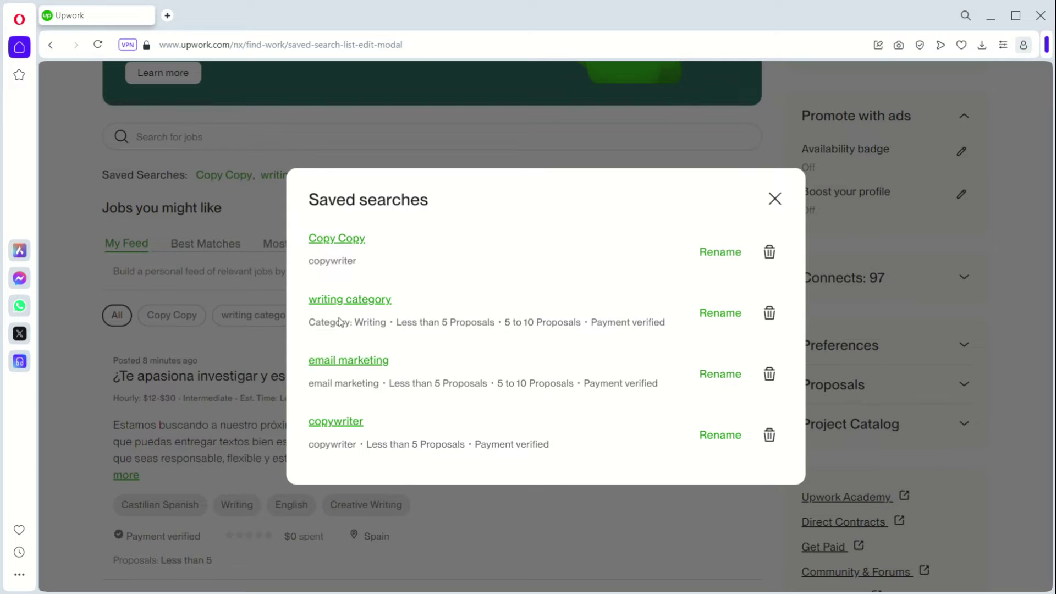